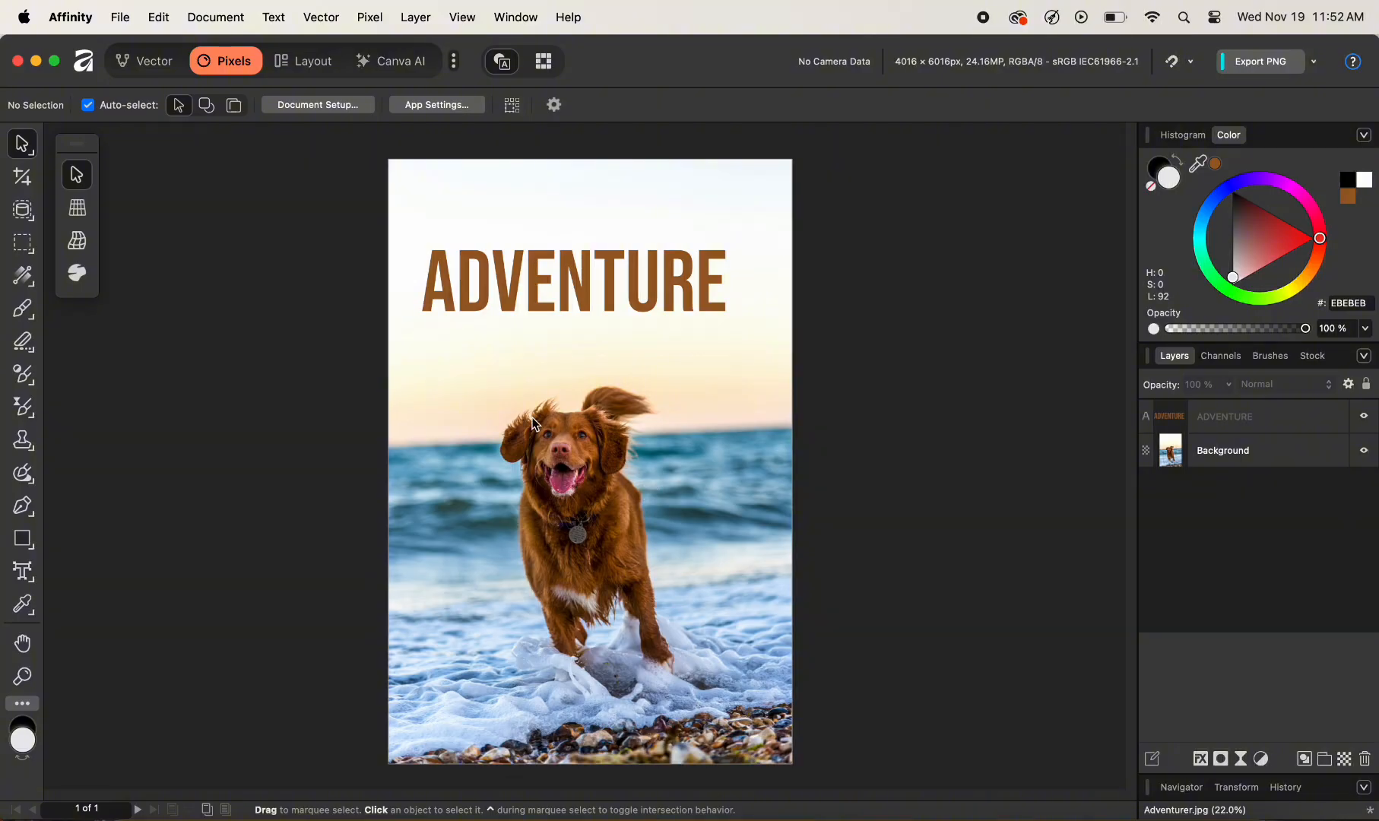
# Step: Export the whole document to the Desktop as Adventurer using the PDF (for print) preset
pyautogui.click(120, 18)
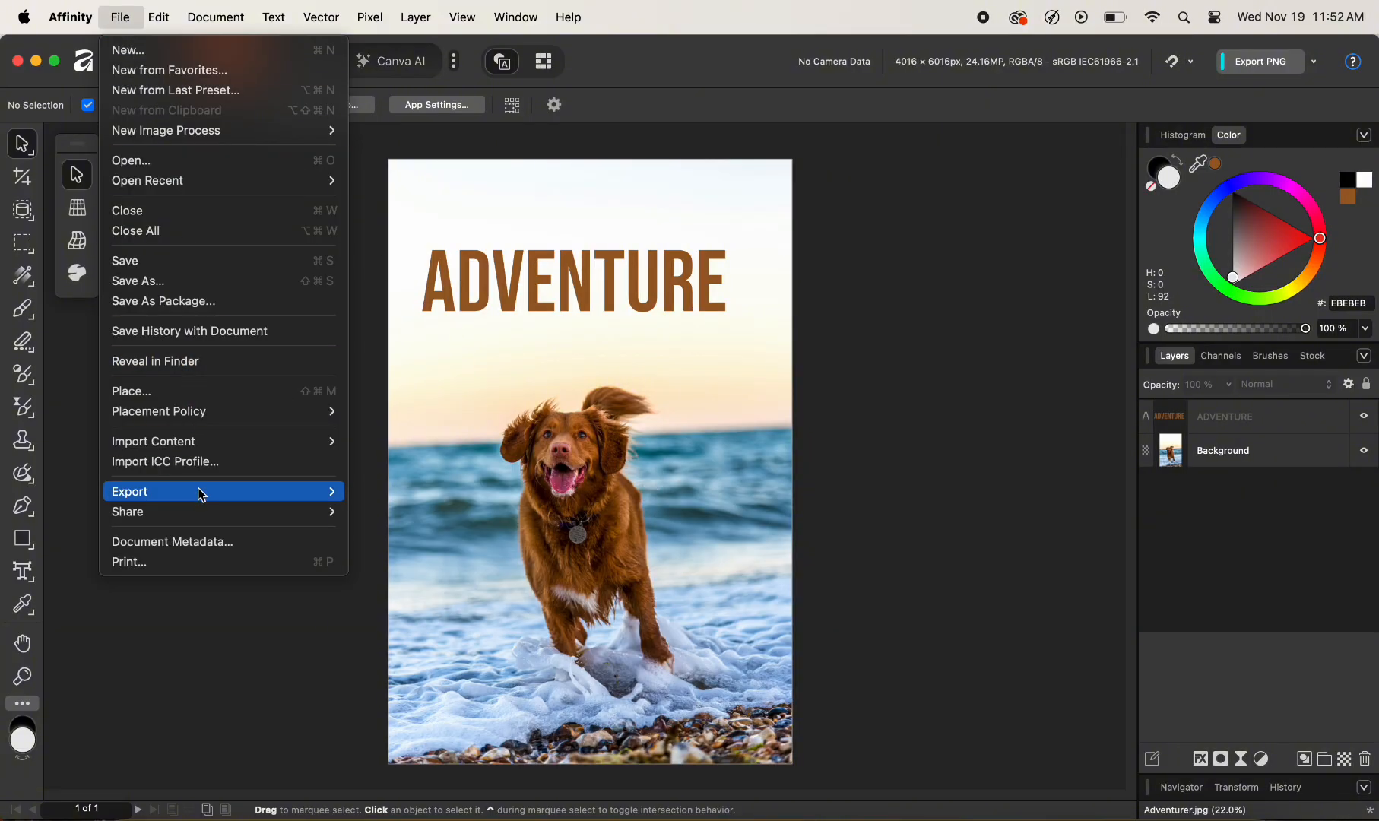
pyautogui.moveTo(201, 495)
pyautogui.click(389, 490)
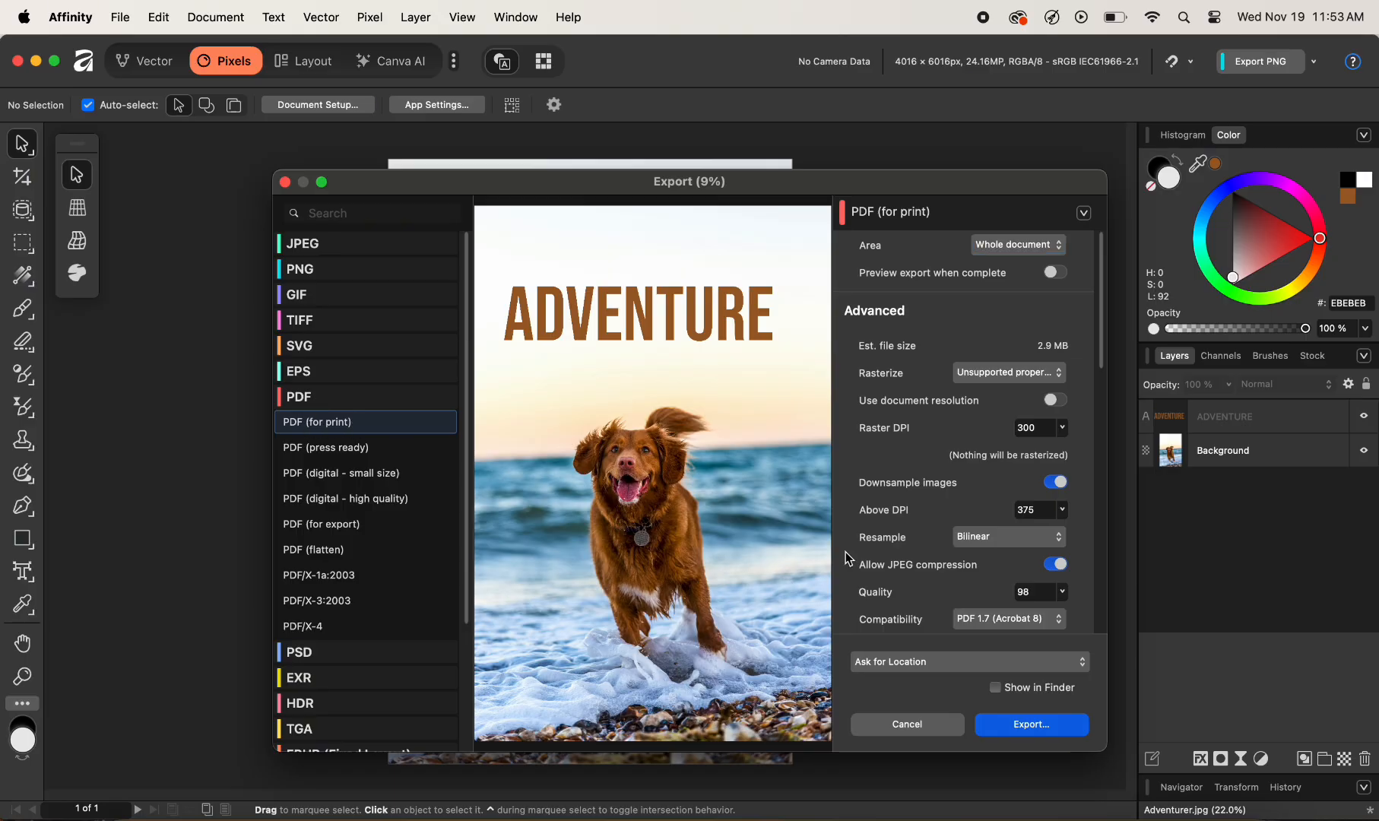
pyautogui.click(1034, 727)
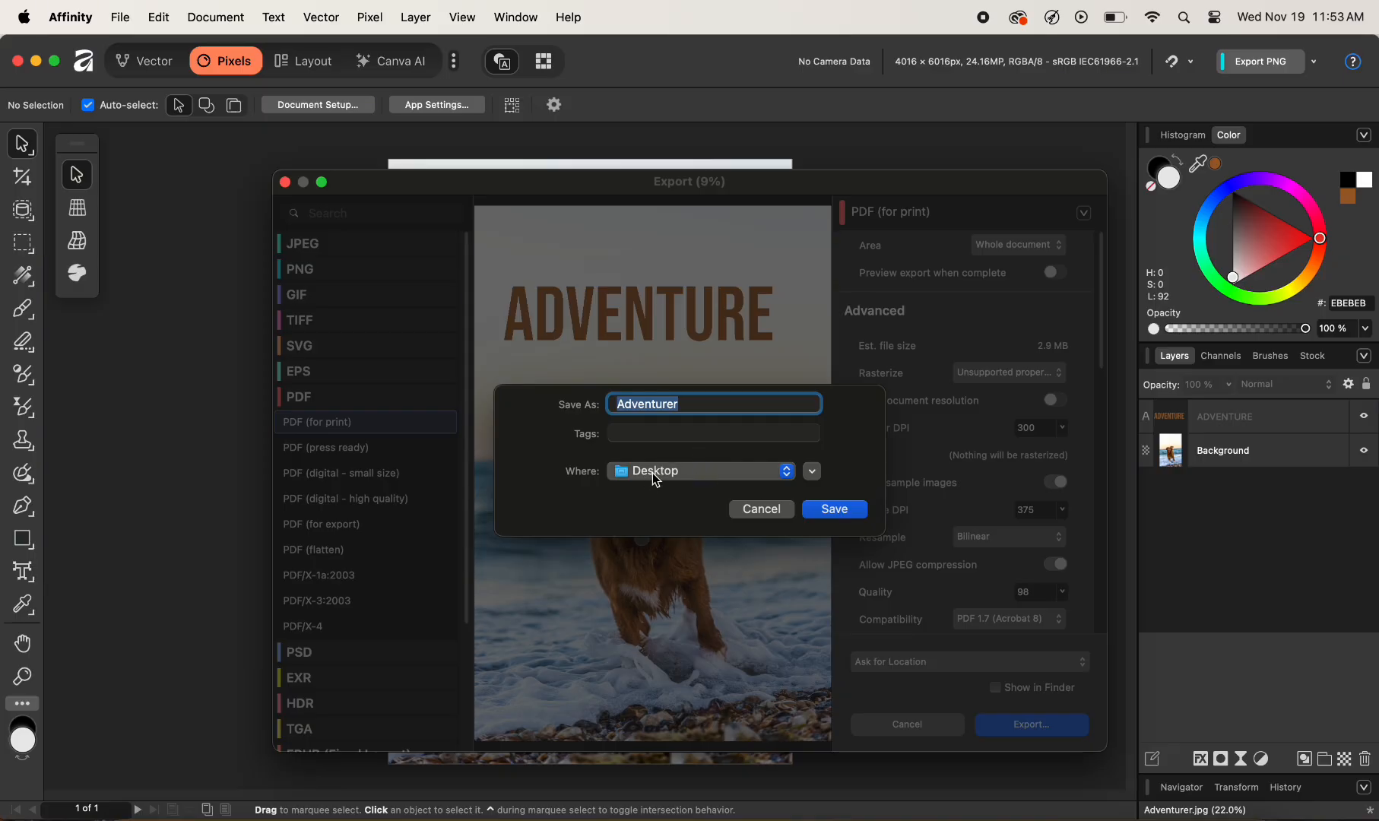
pyautogui.click(835, 510)
# Step: Hide Affinity and open the exported Adventurer.pdf from the desktop in Adobe Illustrator 2026
pyautogui.click(70, 17)
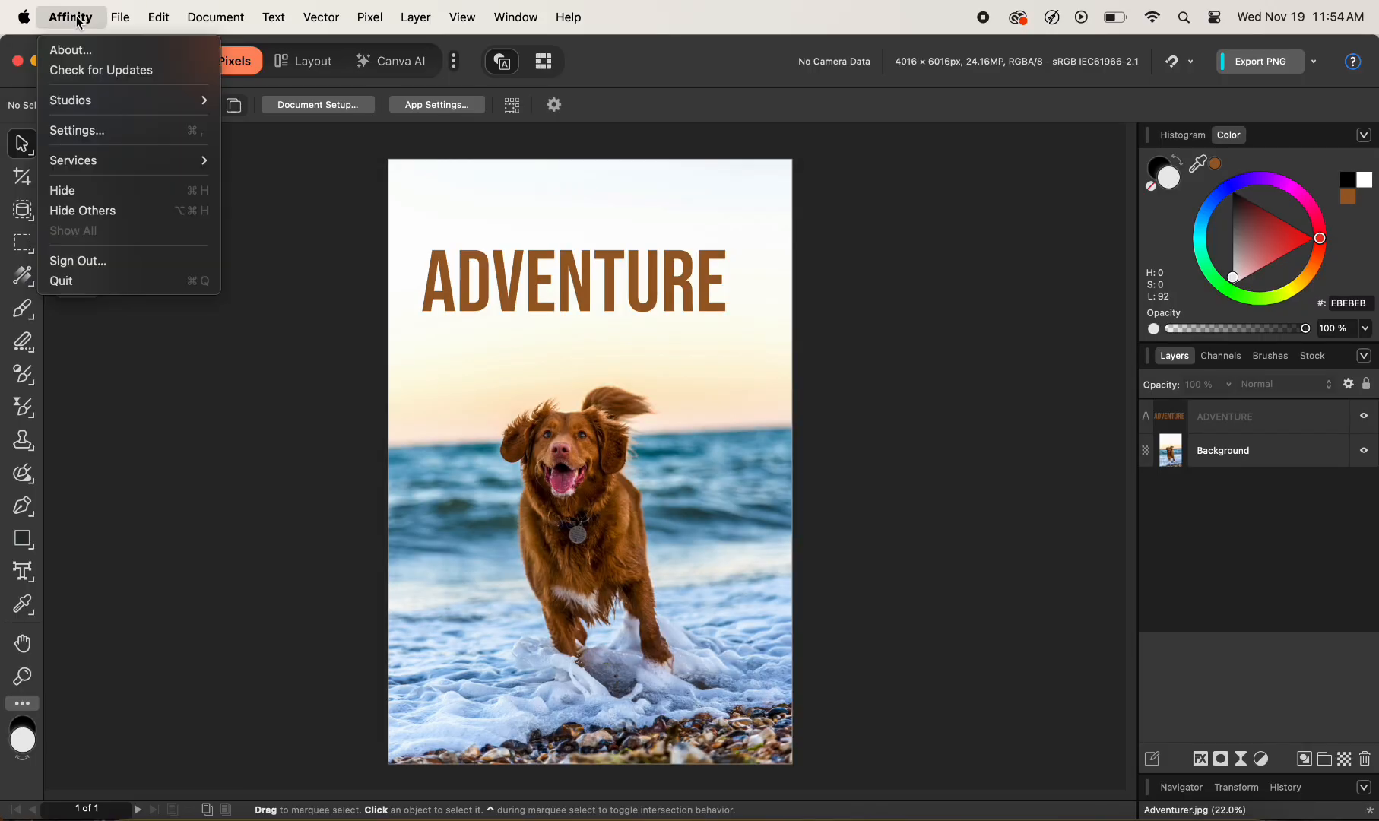
pyautogui.click(78, 189)
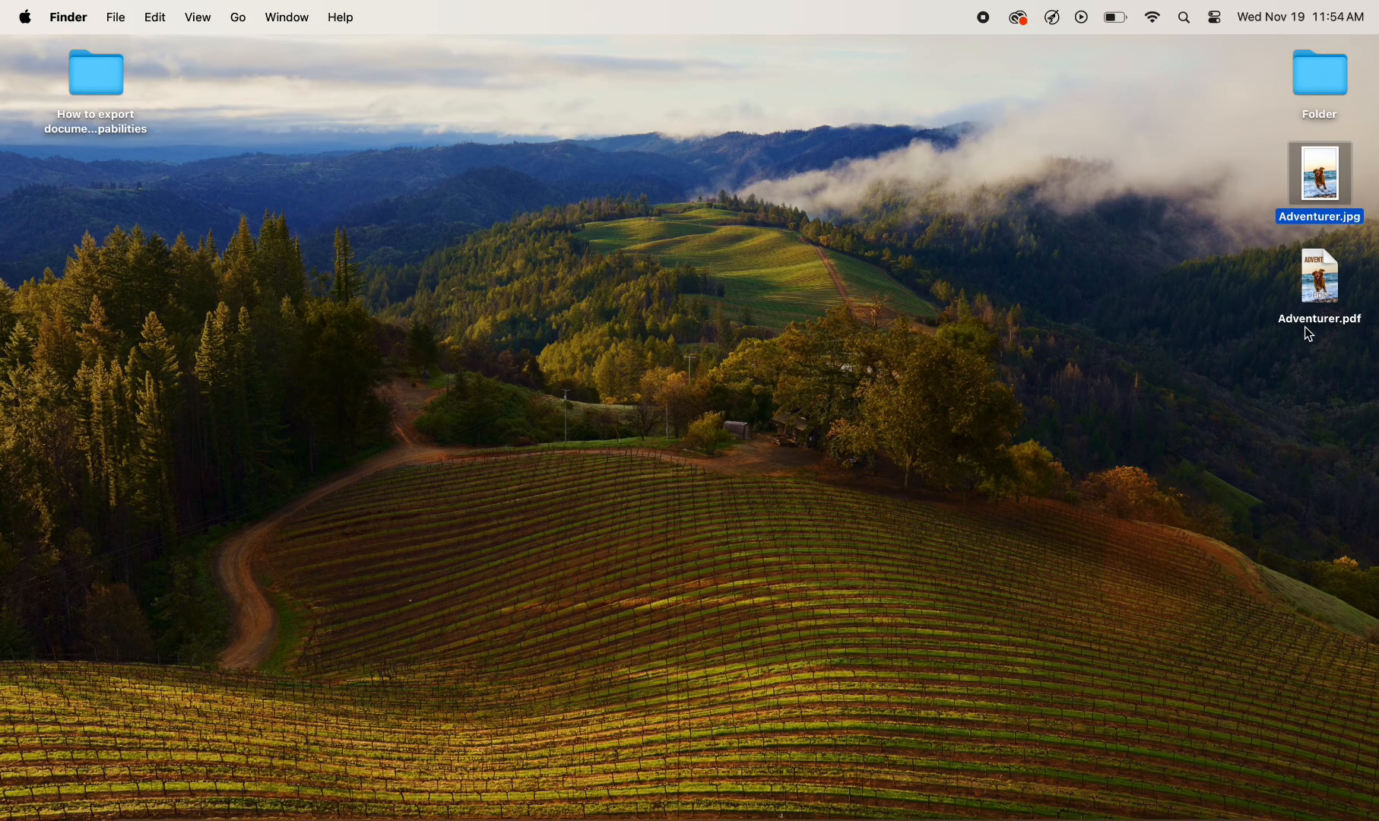
pyautogui.click(1320, 297)
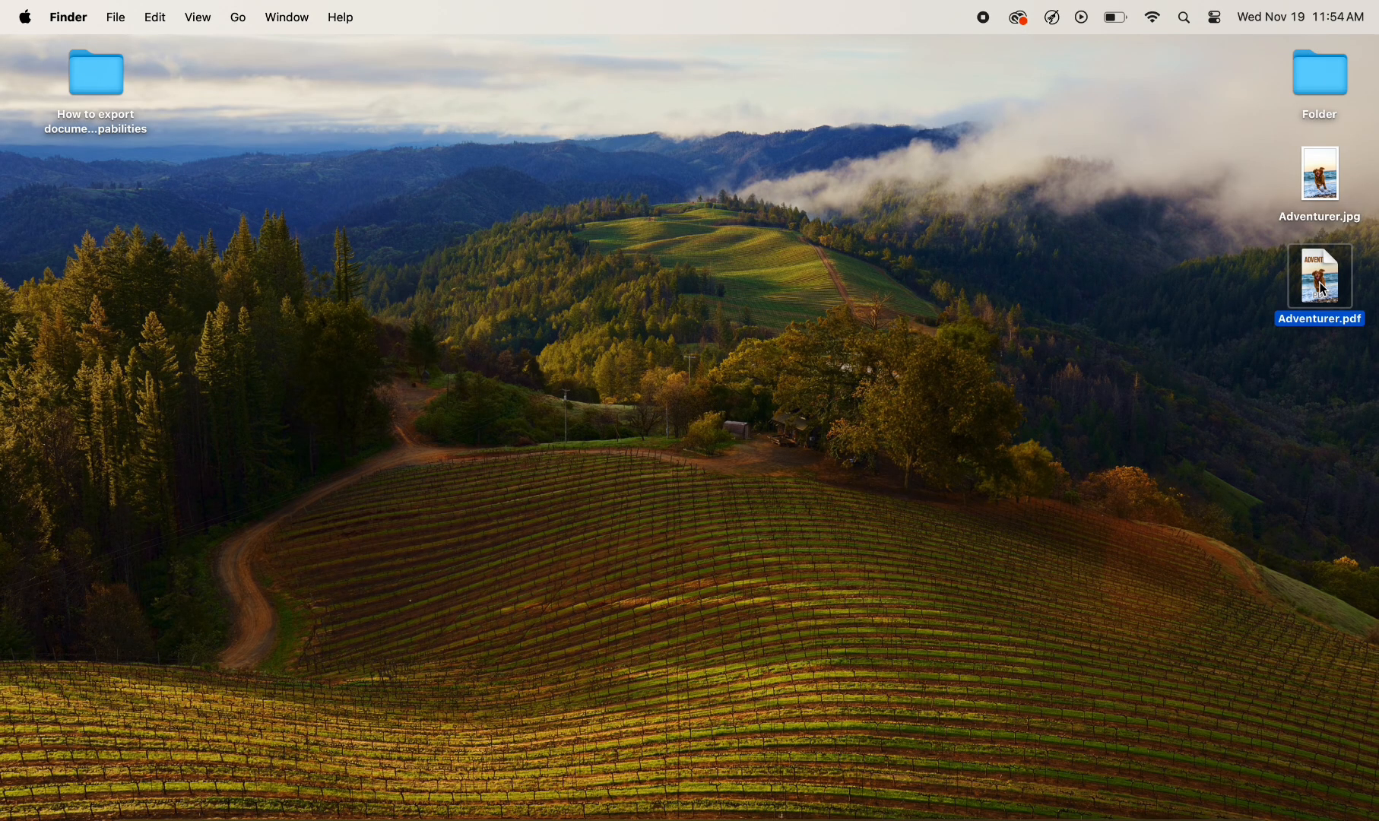
pyautogui.rightClick(1322, 290)
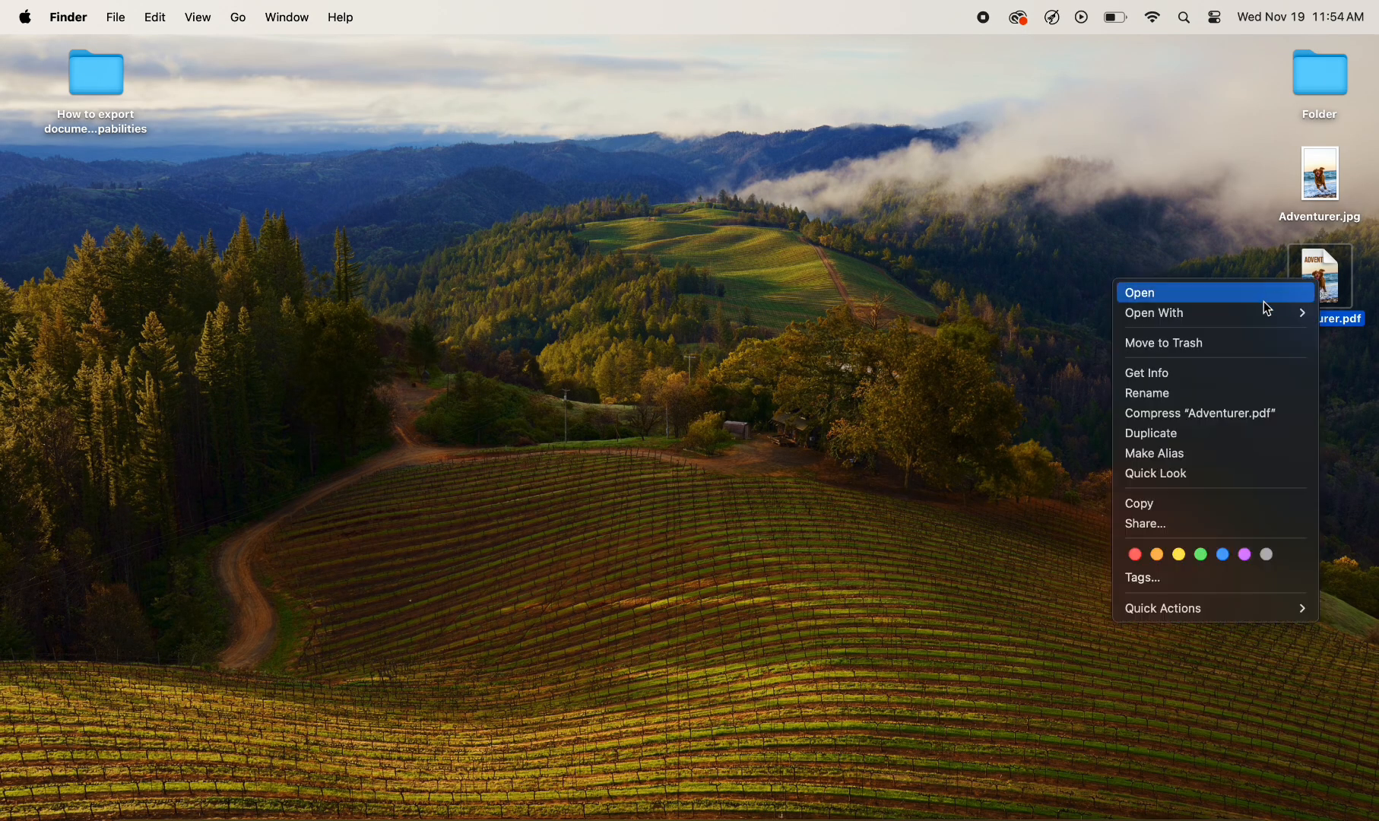
pyautogui.moveTo(1257, 317)
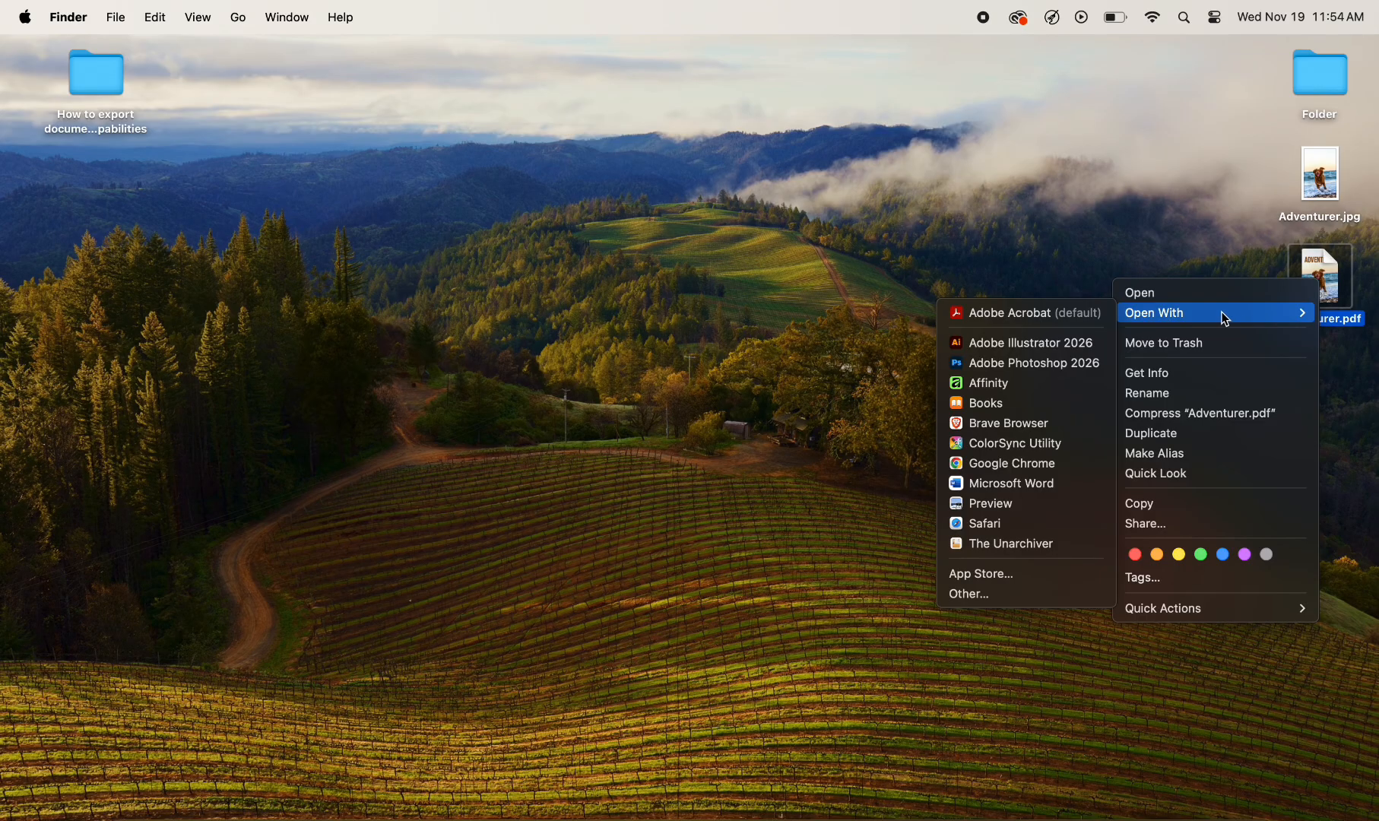
pyautogui.click(1027, 348)
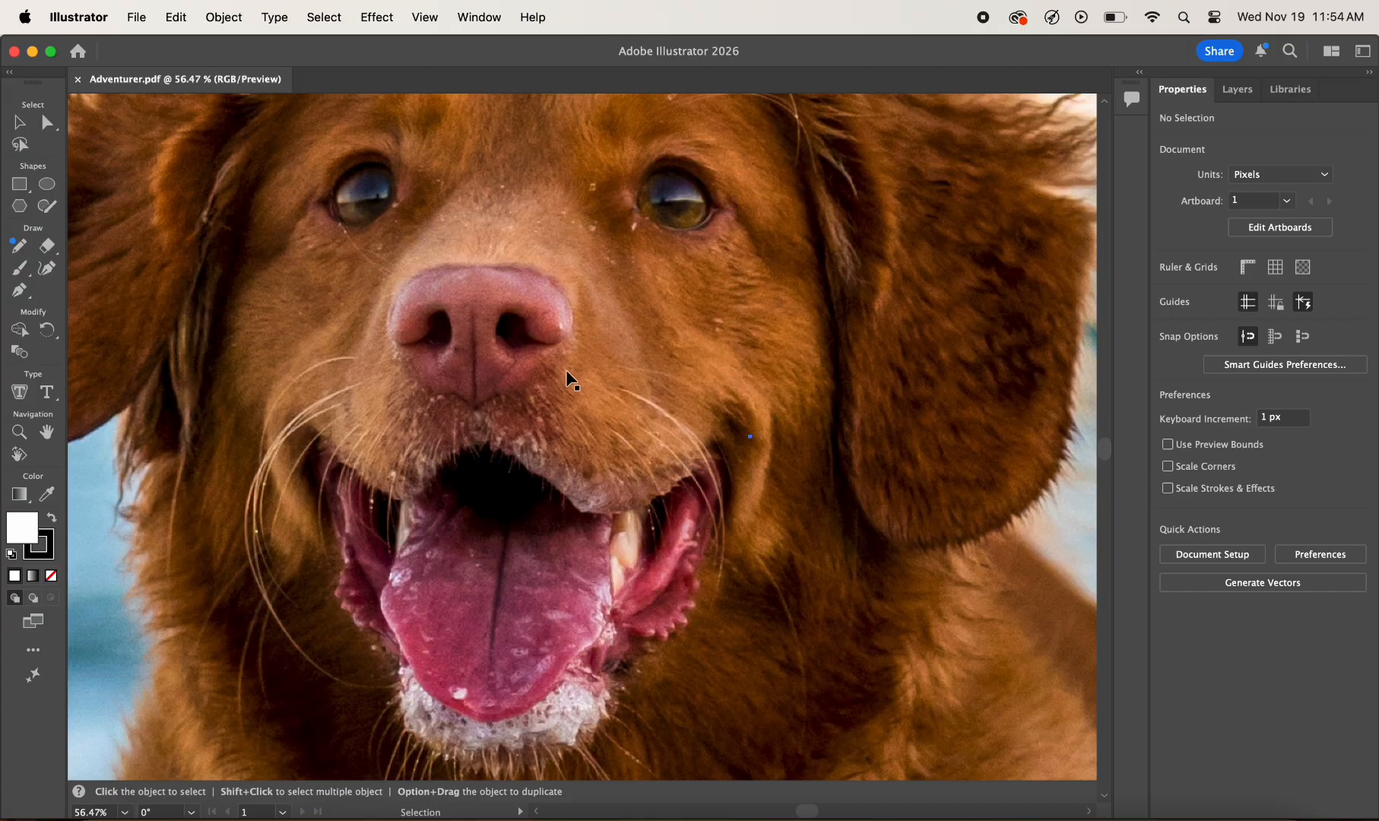
# Step: Bring the whole artboard into view and inspect the ADVENTURE heading to check whether it is live text
pyautogui.scroll(-3, 570, 378)
pyautogui.scroll(-5, 570, 378)
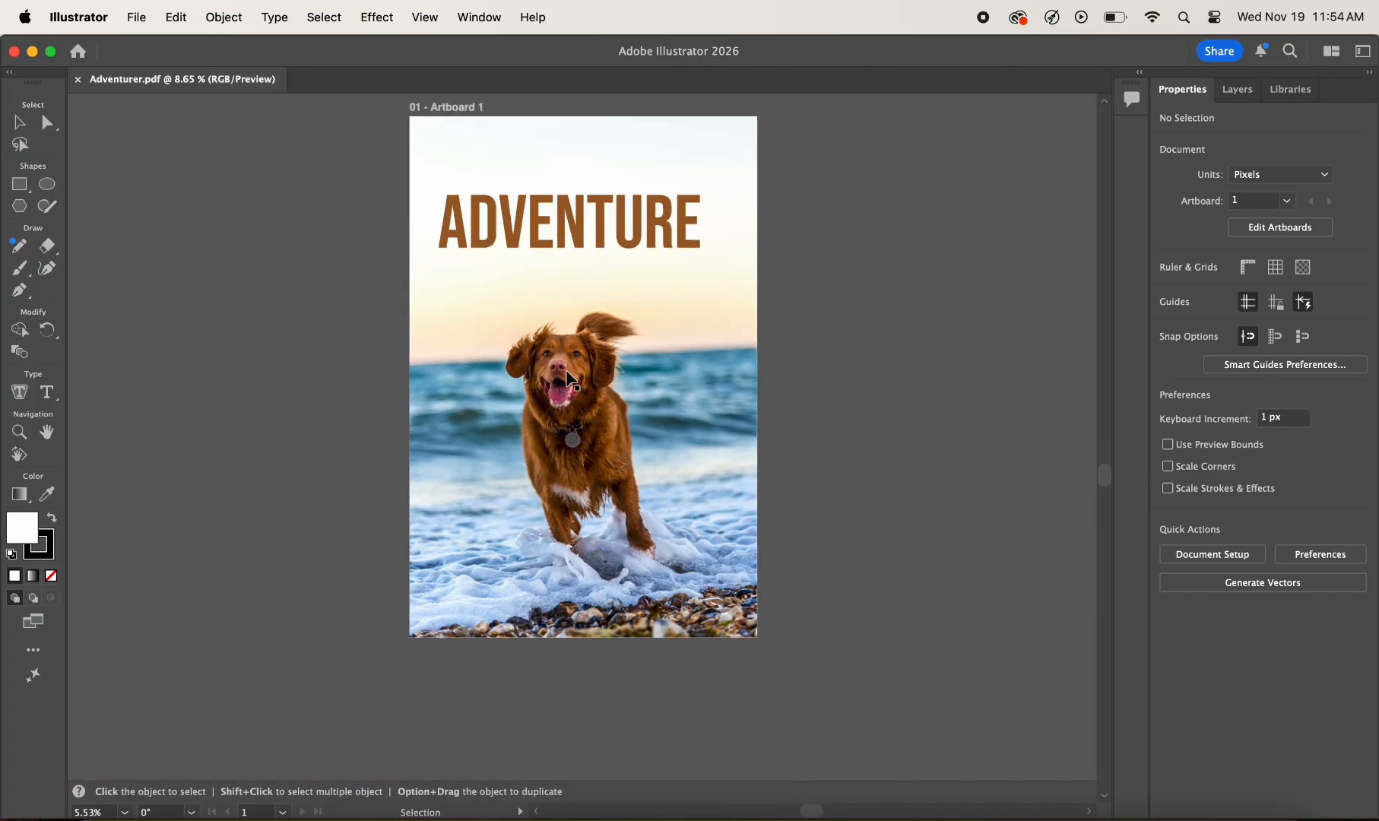
pyautogui.scroll(3, 678, 280)
pyautogui.scroll(-1, 678, 282)
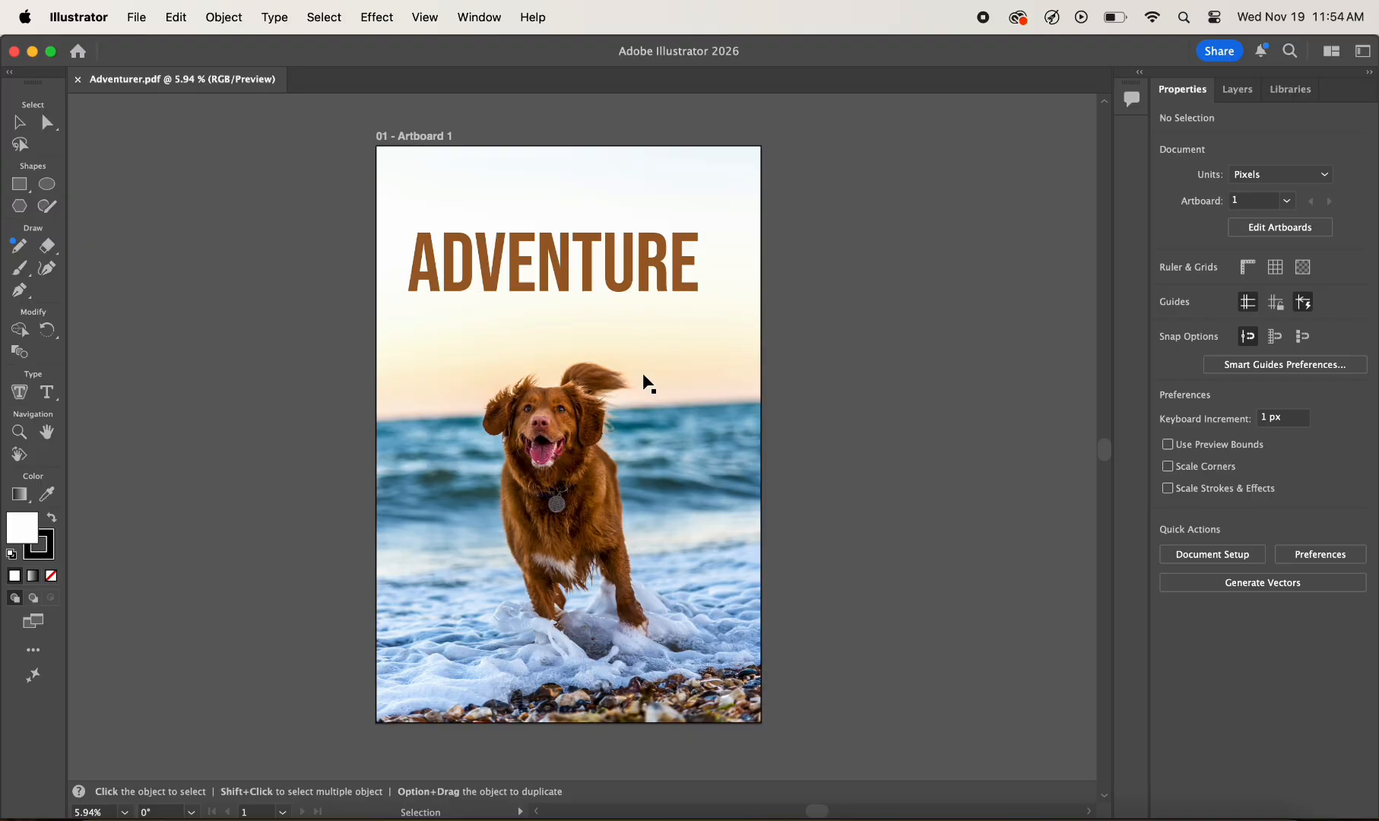
pyautogui.click(610, 291)
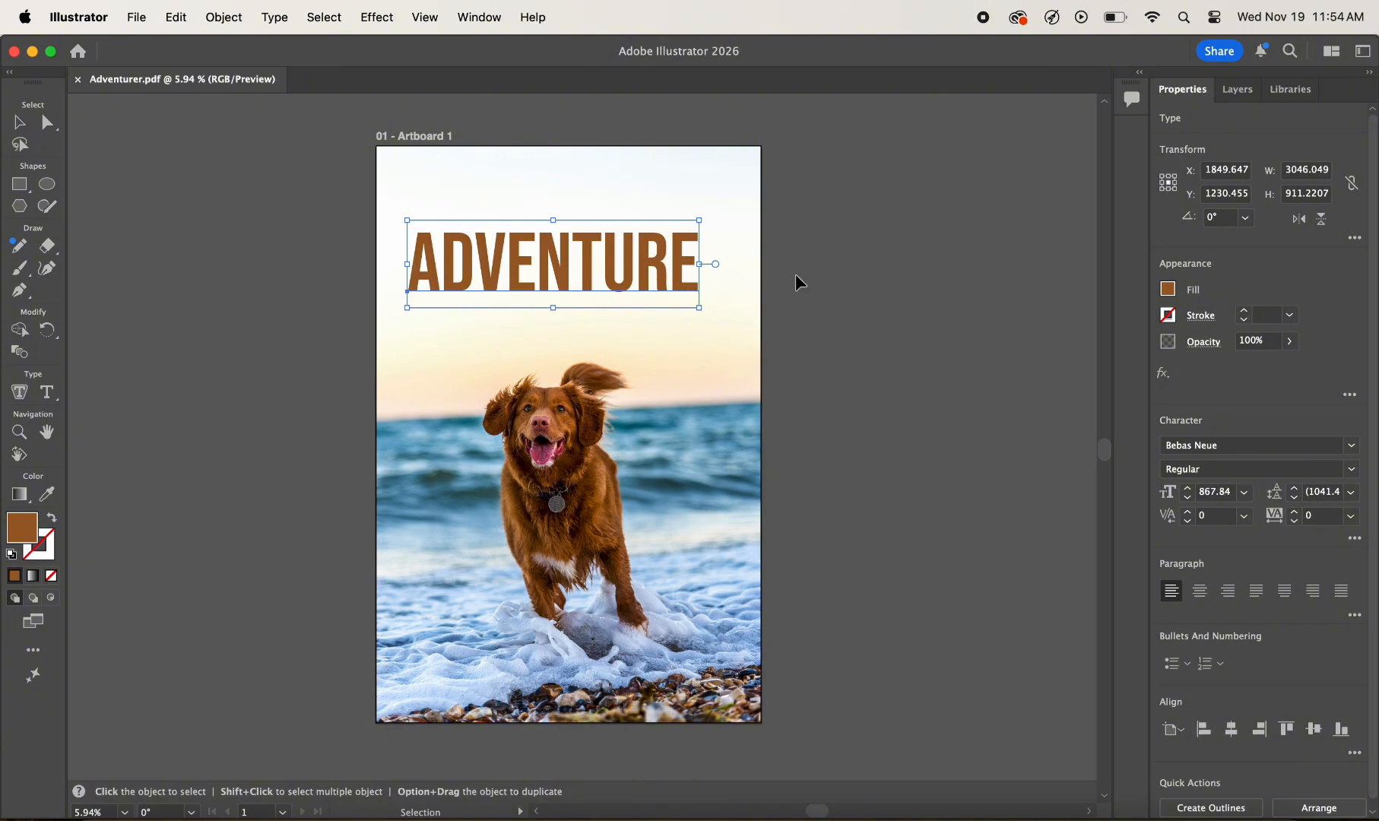
pyautogui.click(850, 286)
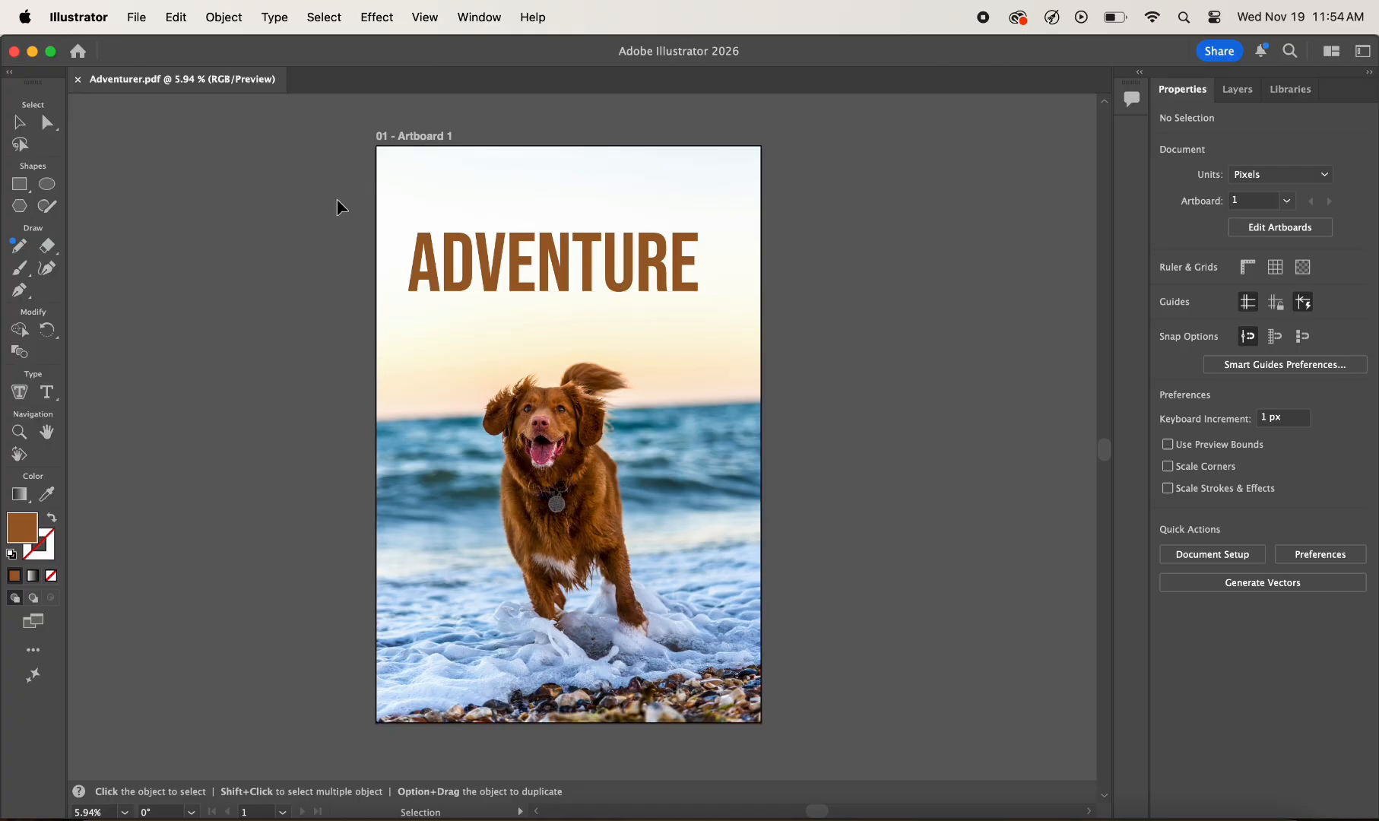
# Step: Export the artwork to the Desktop as Adventurer1.psd in Photoshop format, RGB at 150 ppi, writing layers with text editability preserved
pyautogui.click(137, 18)
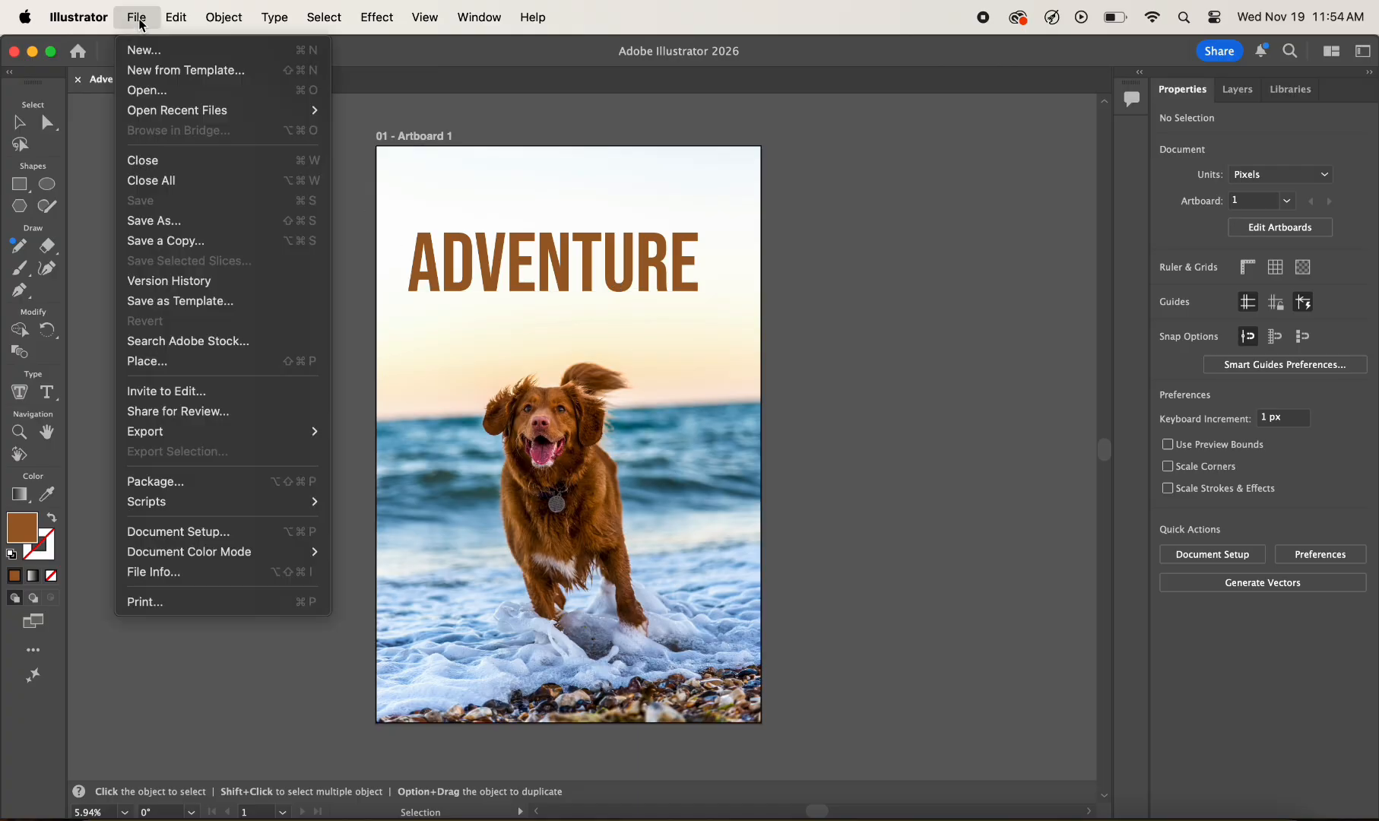
pyautogui.moveTo(216, 443)
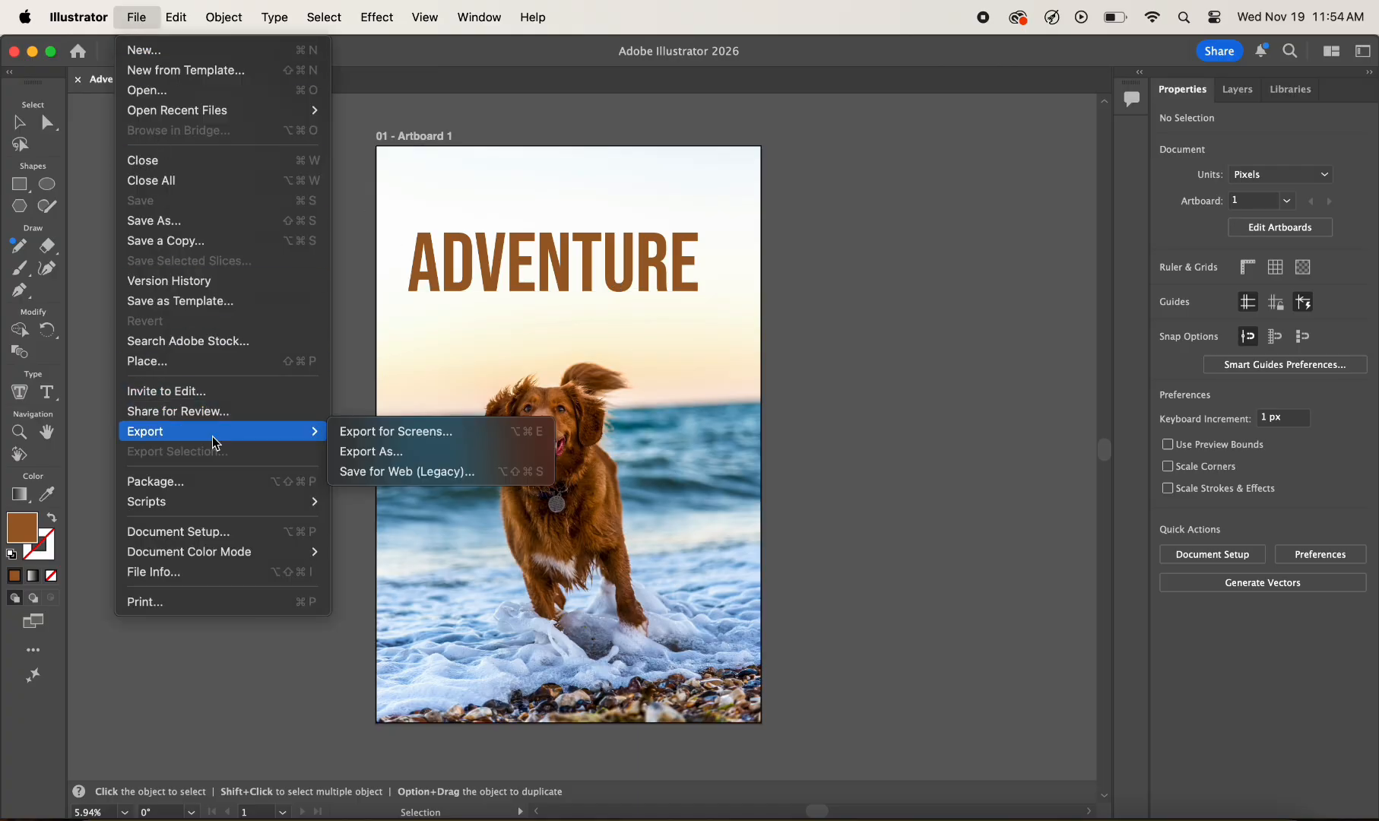
pyautogui.click(384, 453)
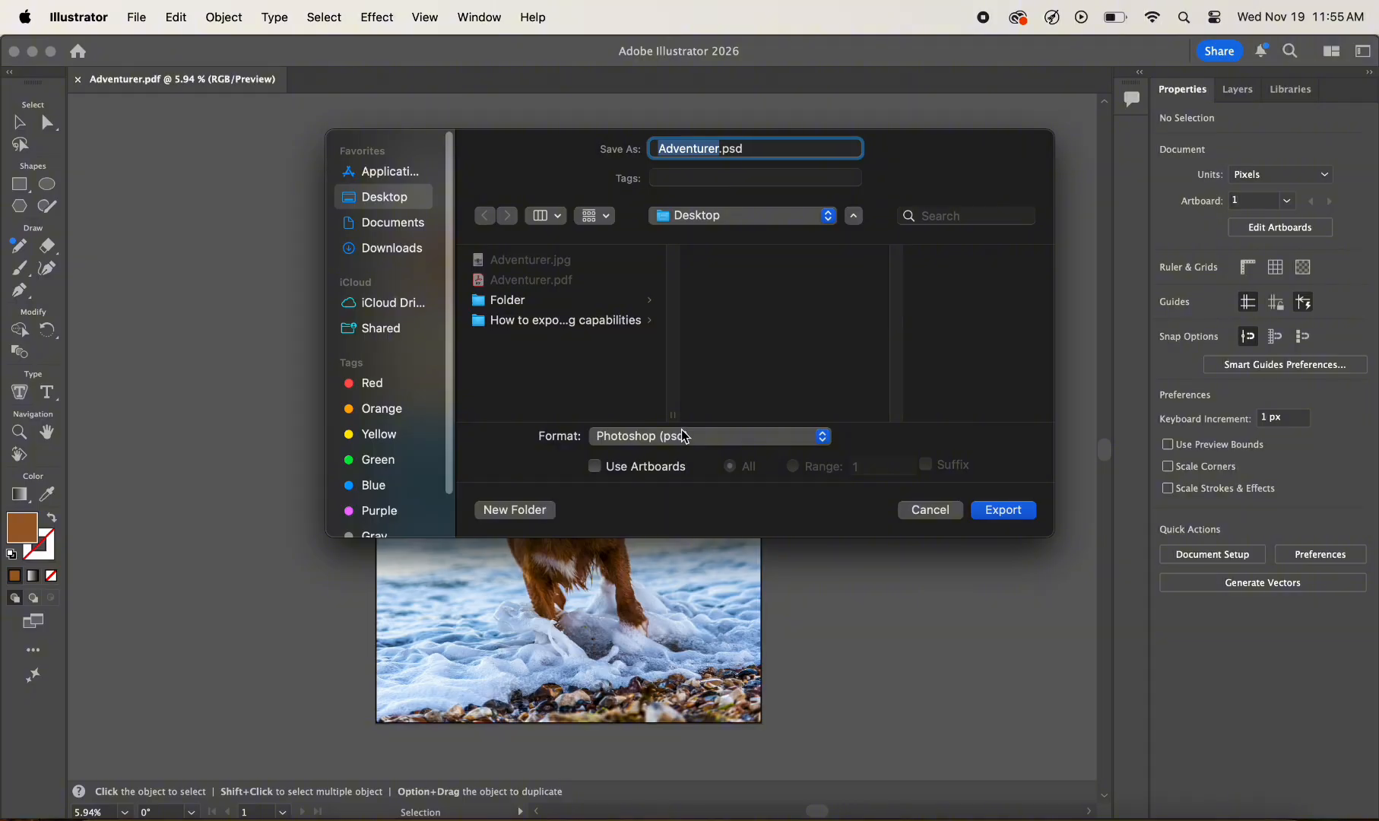
pyautogui.click(697, 440)
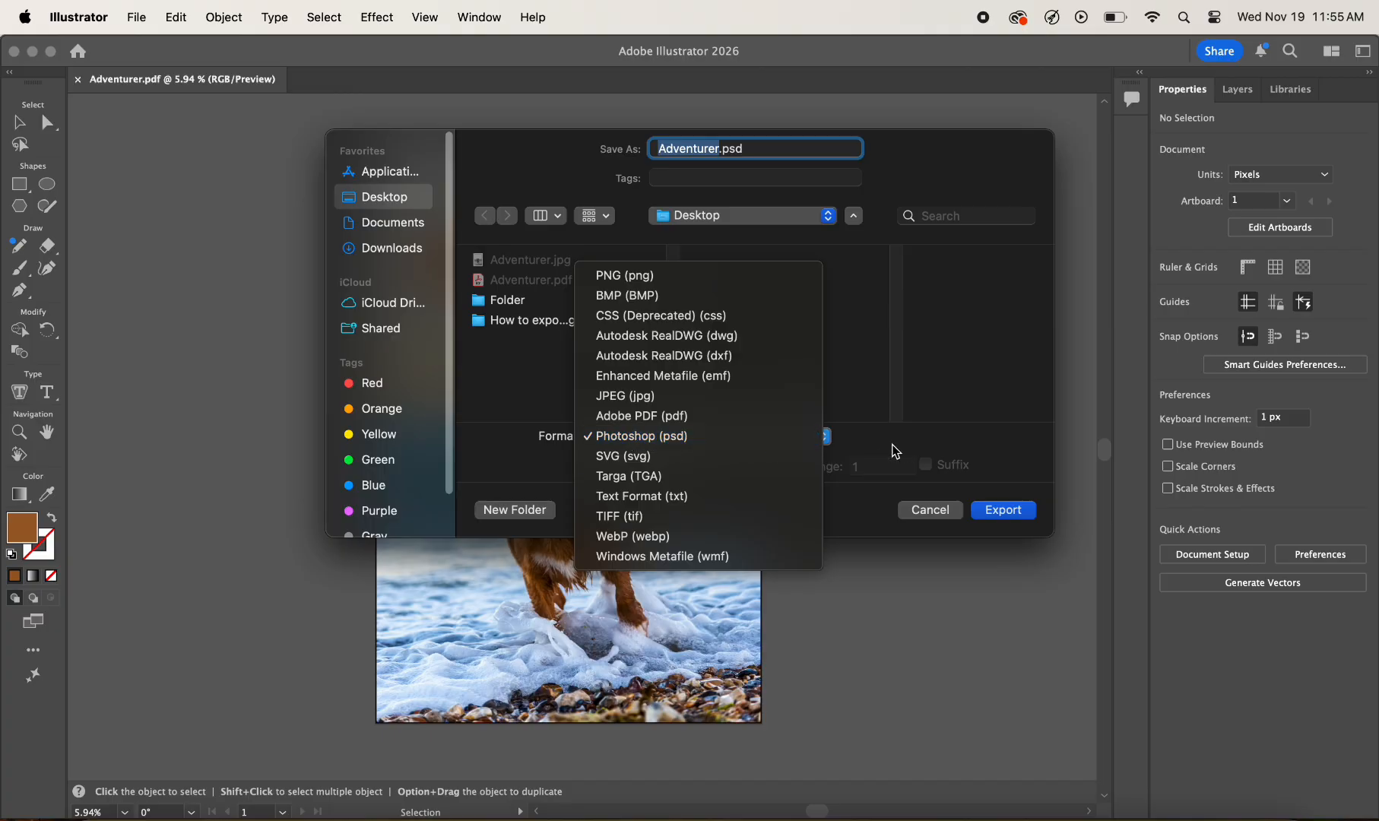
pyautogui.click(705, 436)
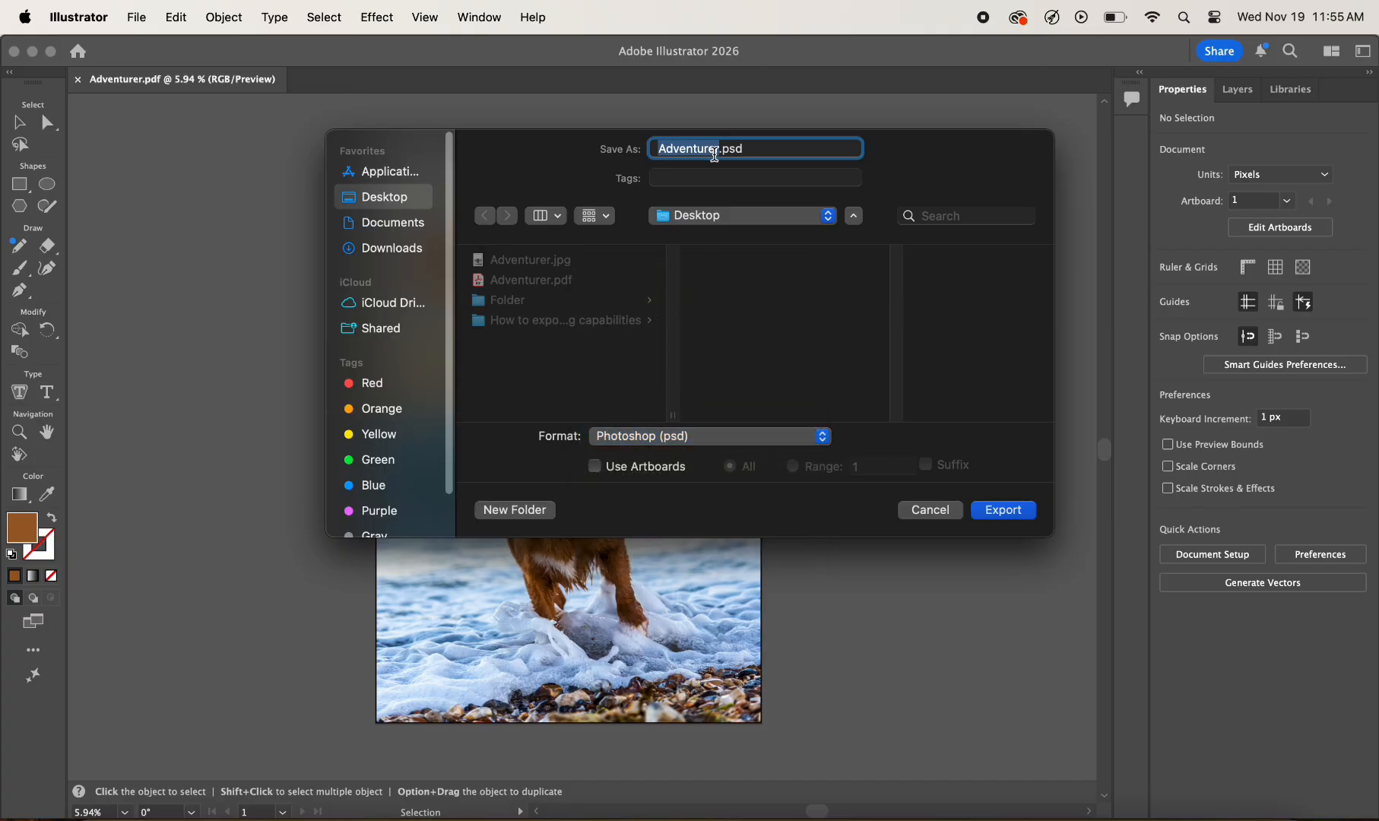
pyautogui.click(720, 148)
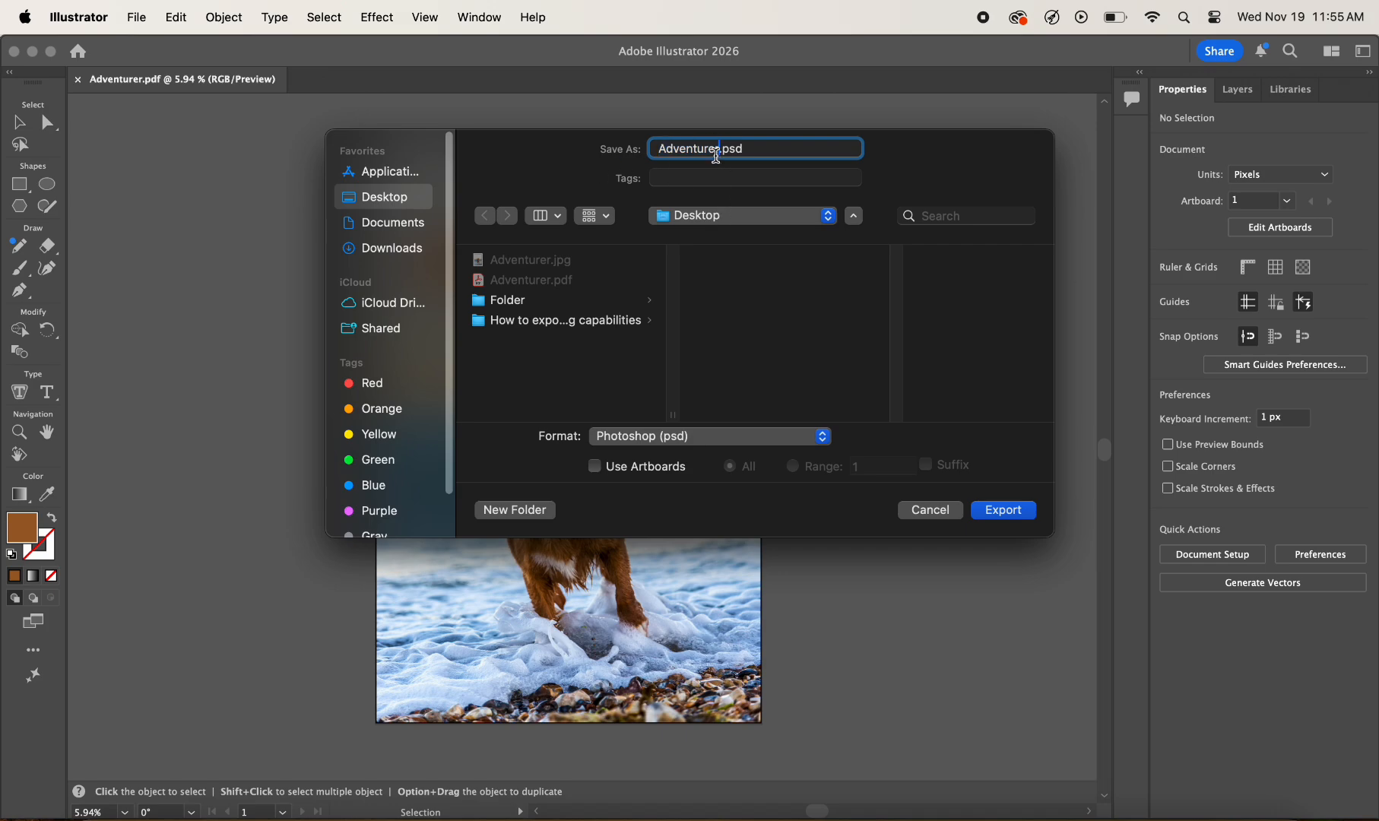
pyautogui.write('1')
pyautogui.click(1012, 511)
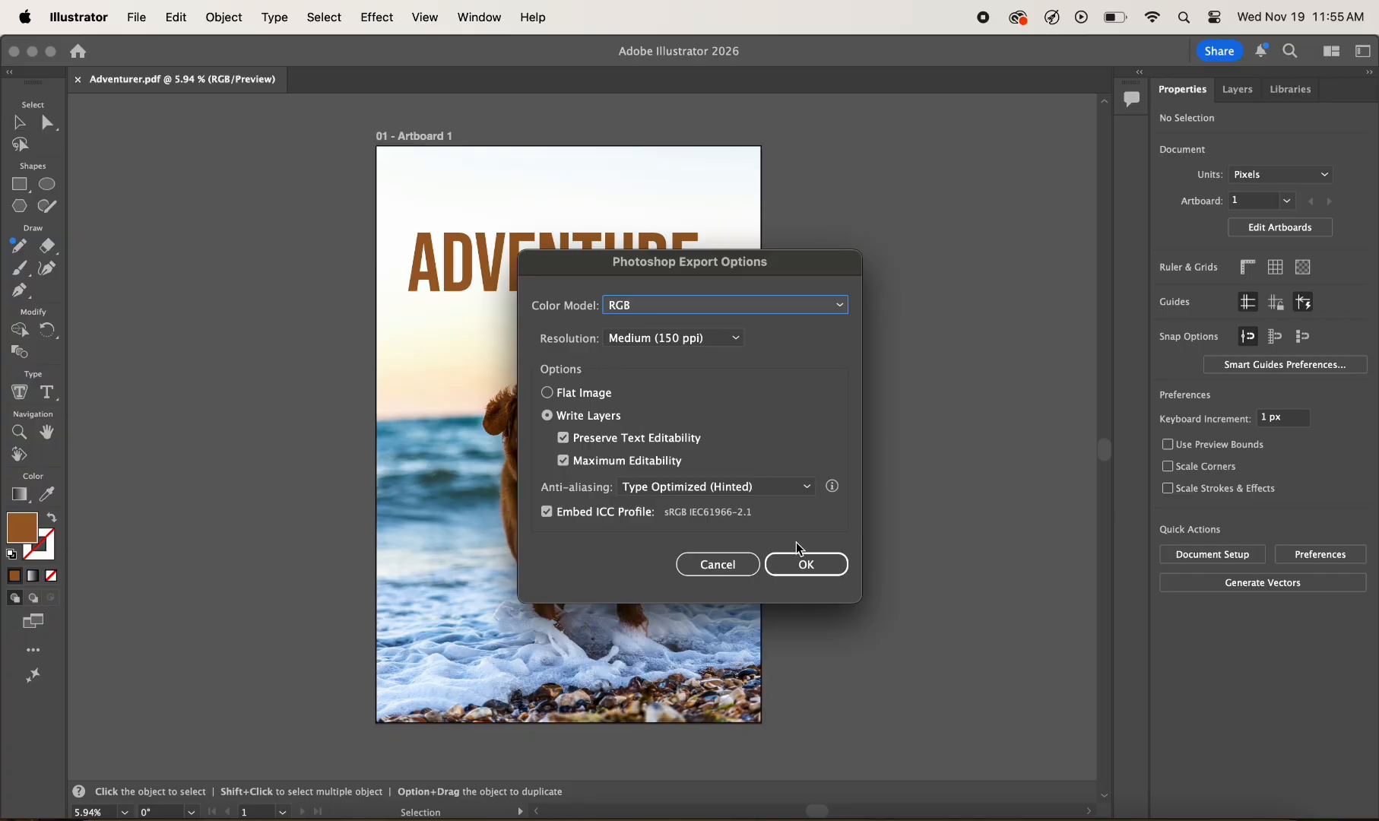
pyautogui.click(806, 564)
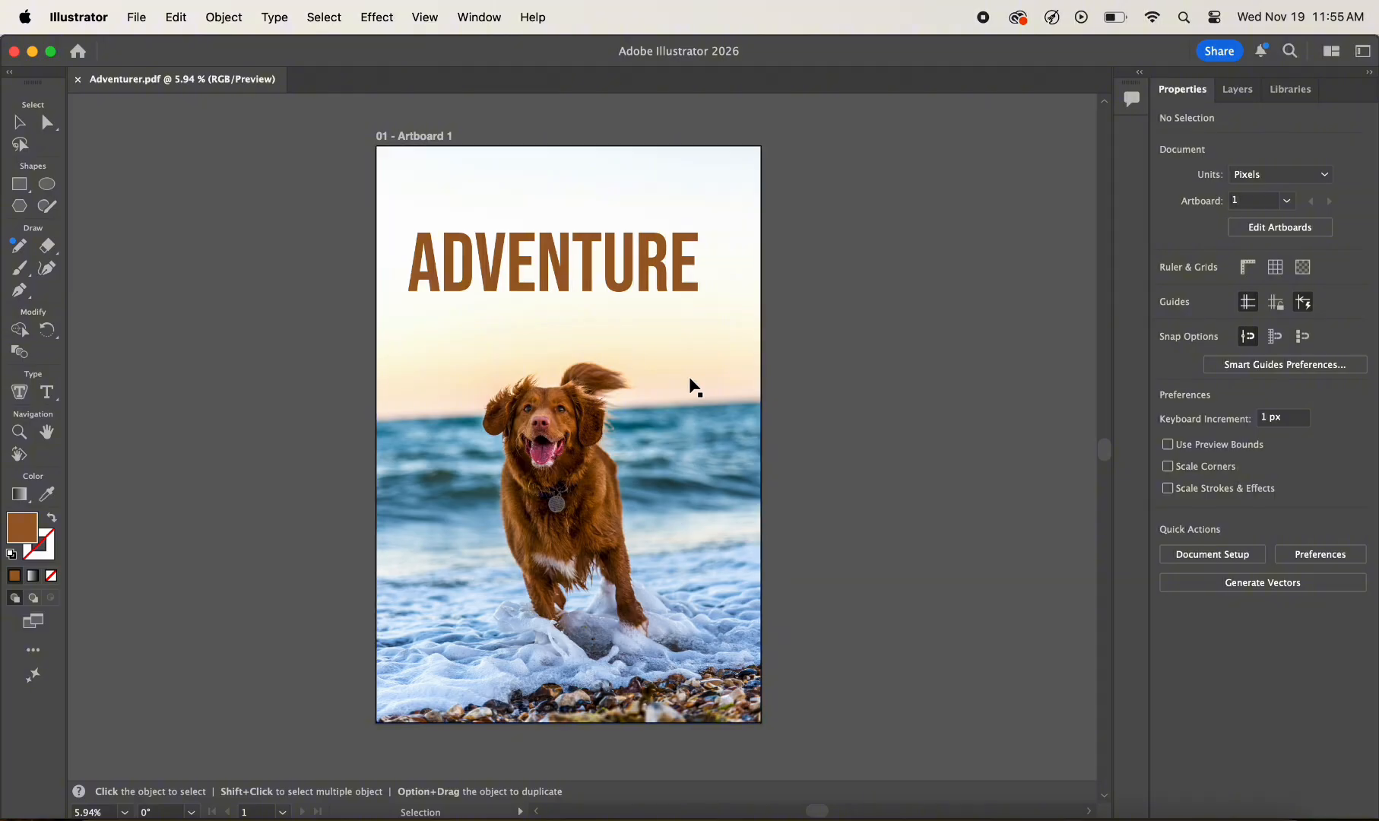
# Step: Hide Illustrator, open Adventurer1.psd from the desktop in Photoshop, and dismiss the system requirements warning
pyautogui.click(83, 6)
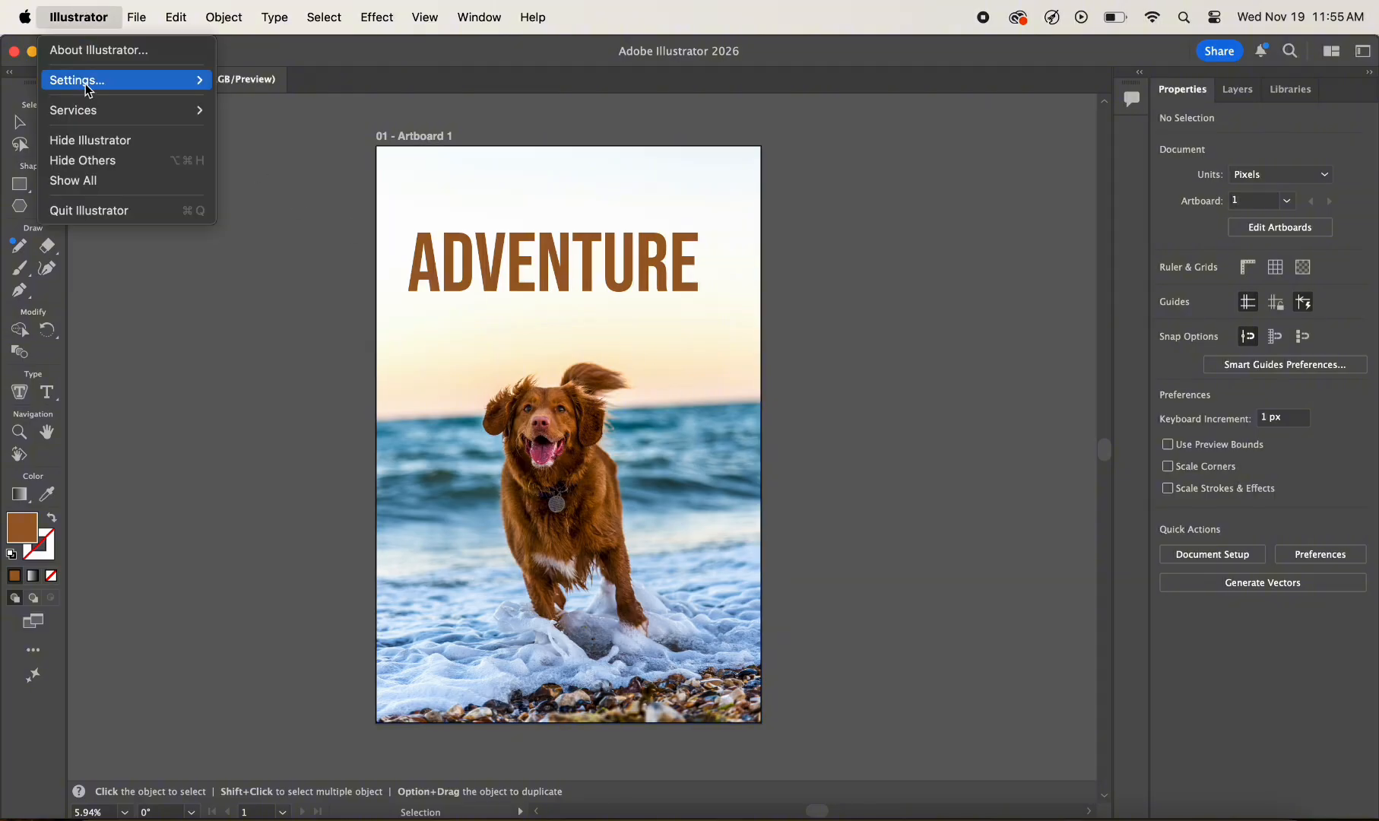
pyautogui.click(107, 140)
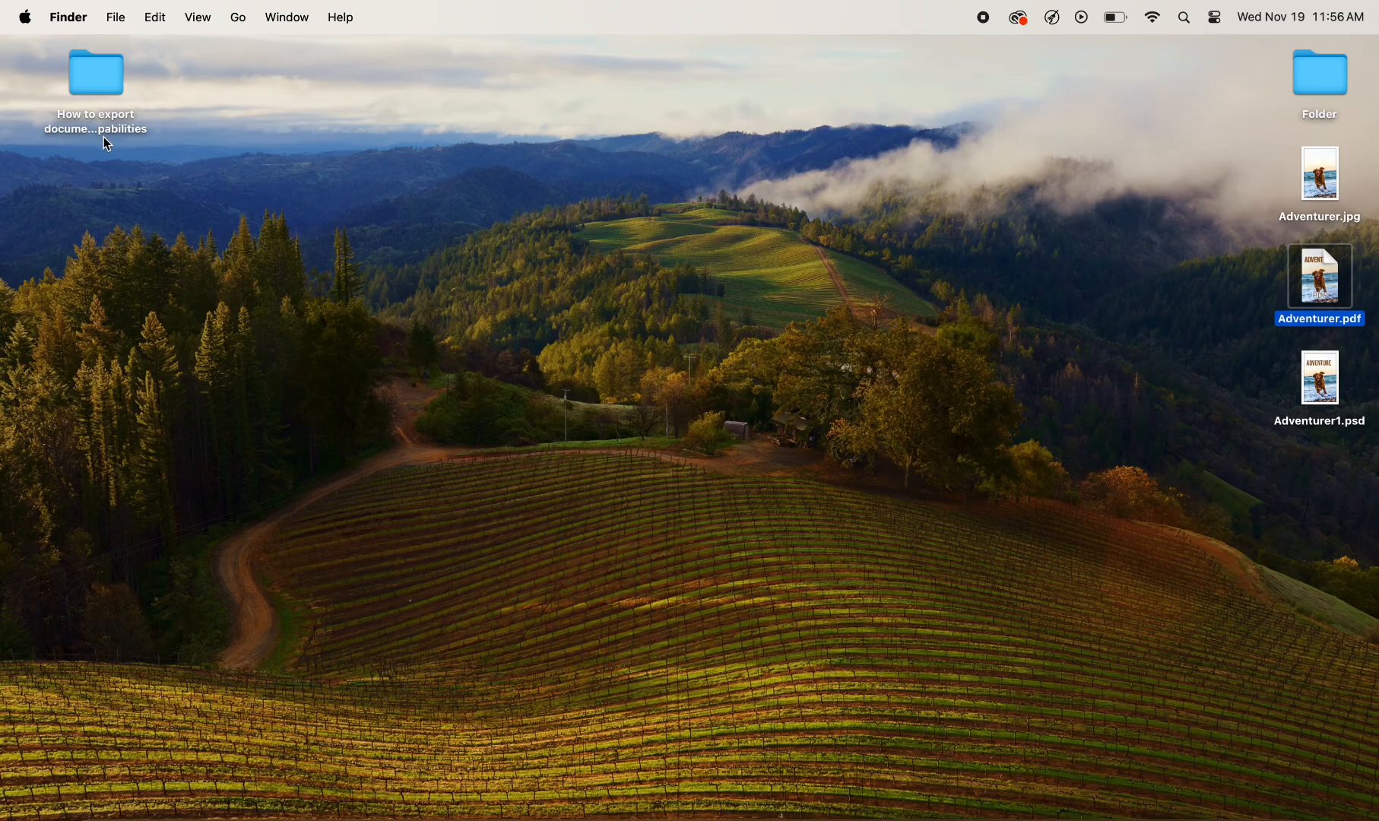
pyautogui.click(1322, 390)
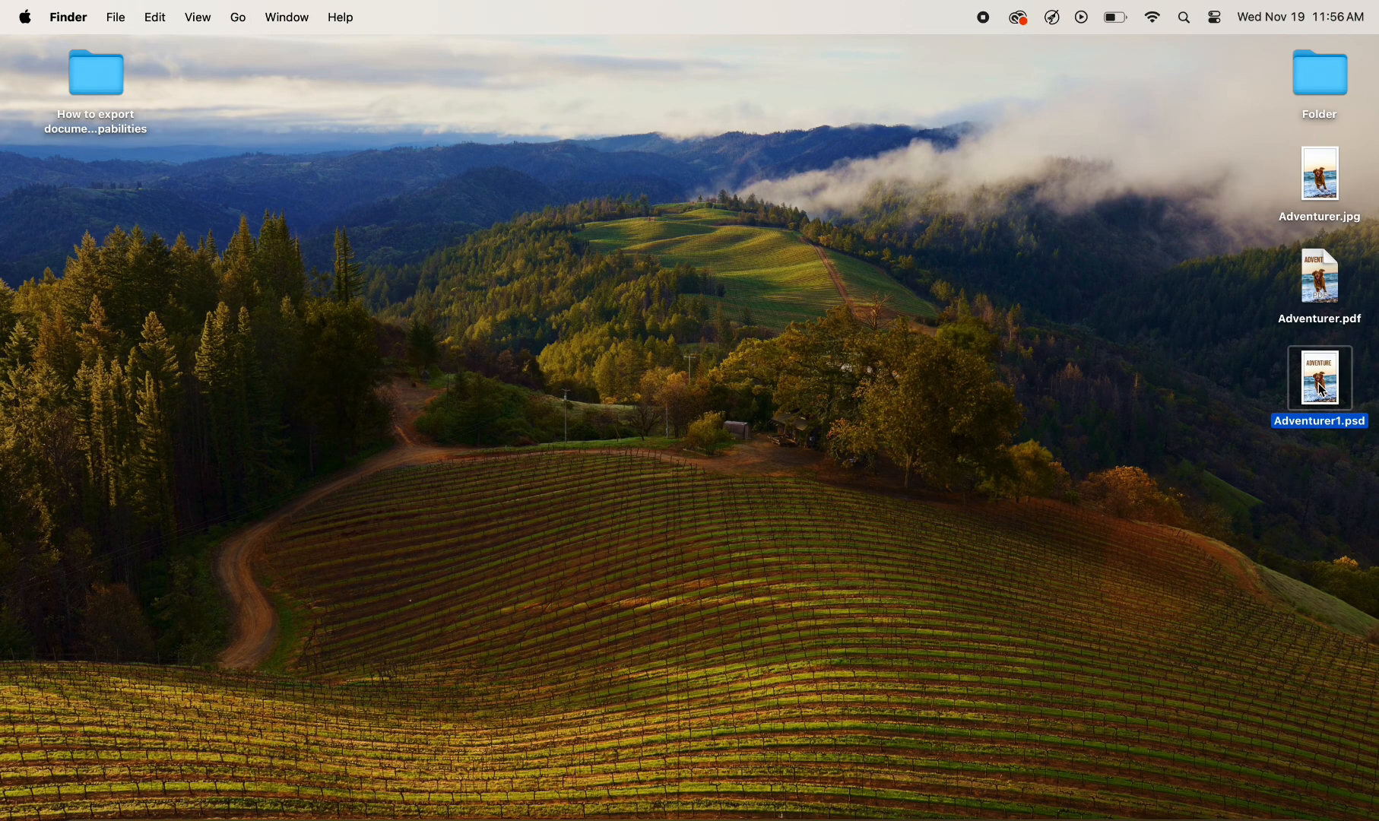
pyautogui.doubleClick(1322, 391)
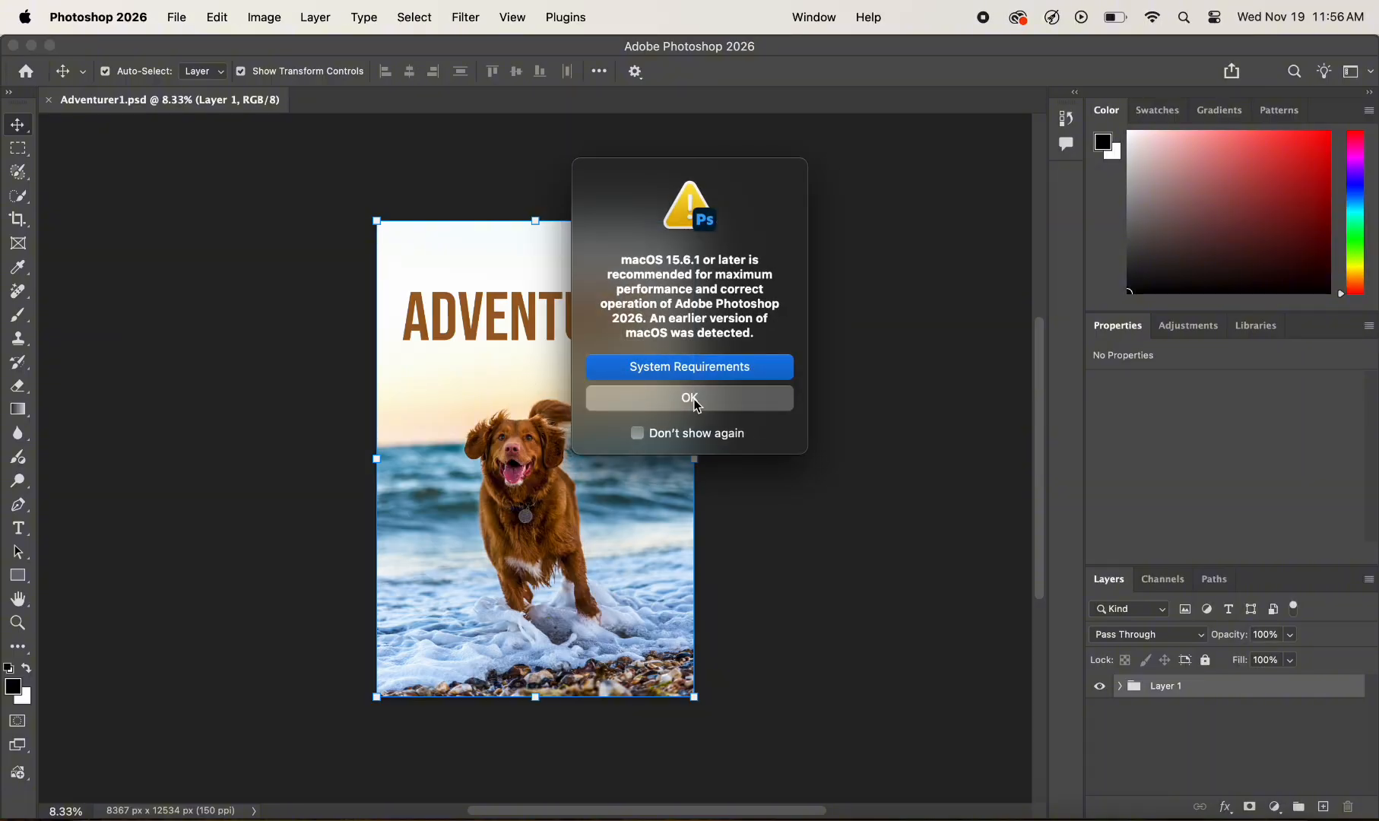
pyautogui.click(691, 400)
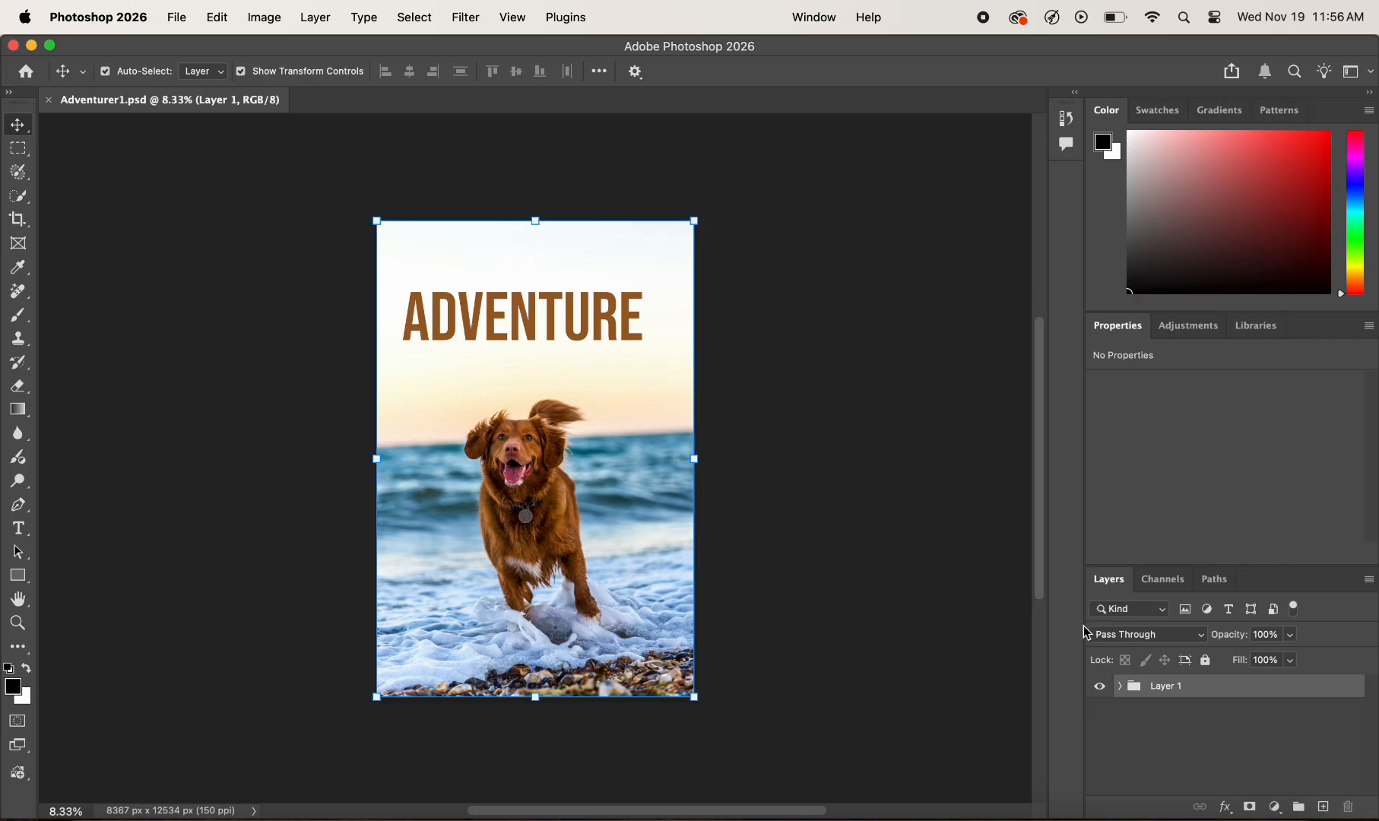
# Step: Expand the Layer 1 group and examine its text and image layers
pyautogui.click(1120, 688)
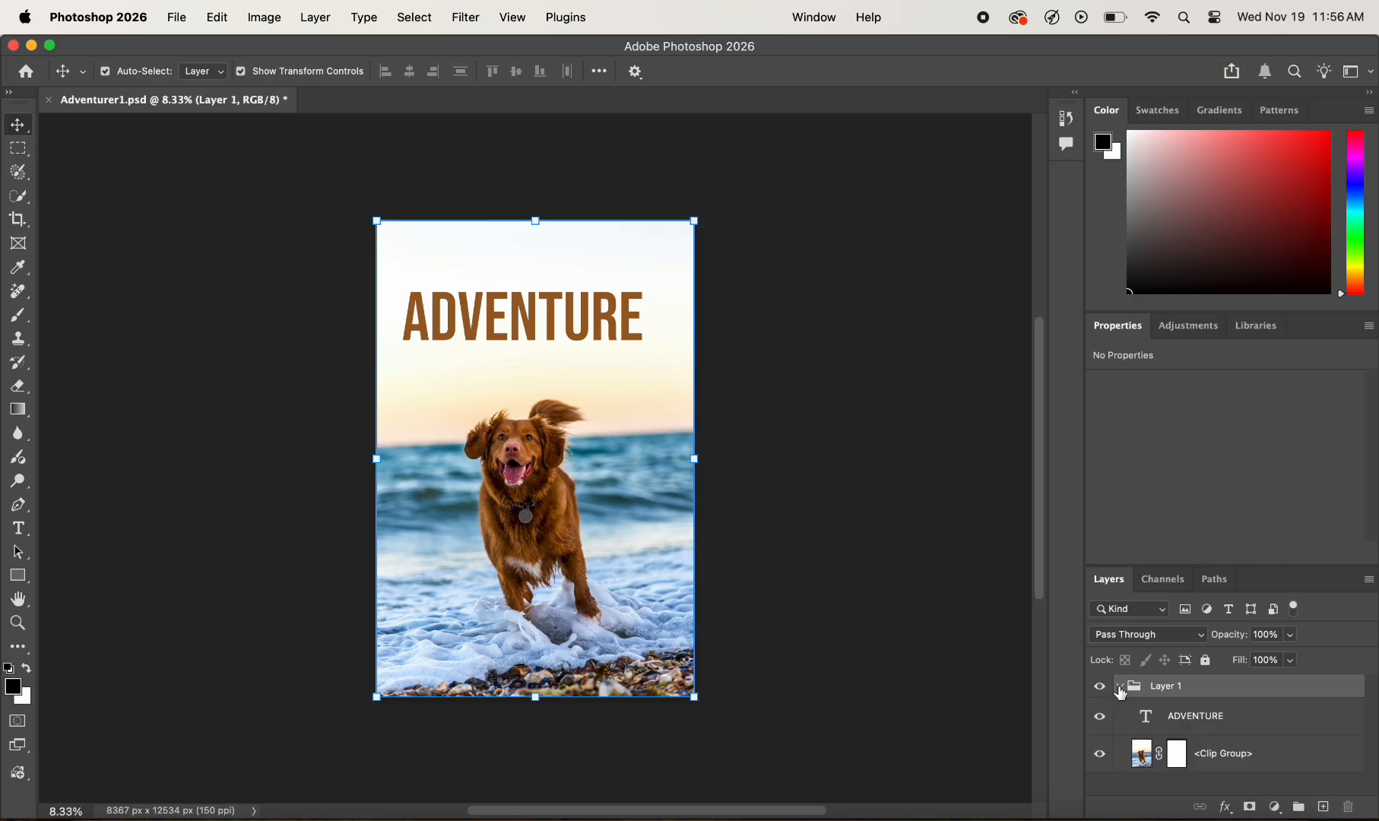
pyautogui.click(1168, 718)
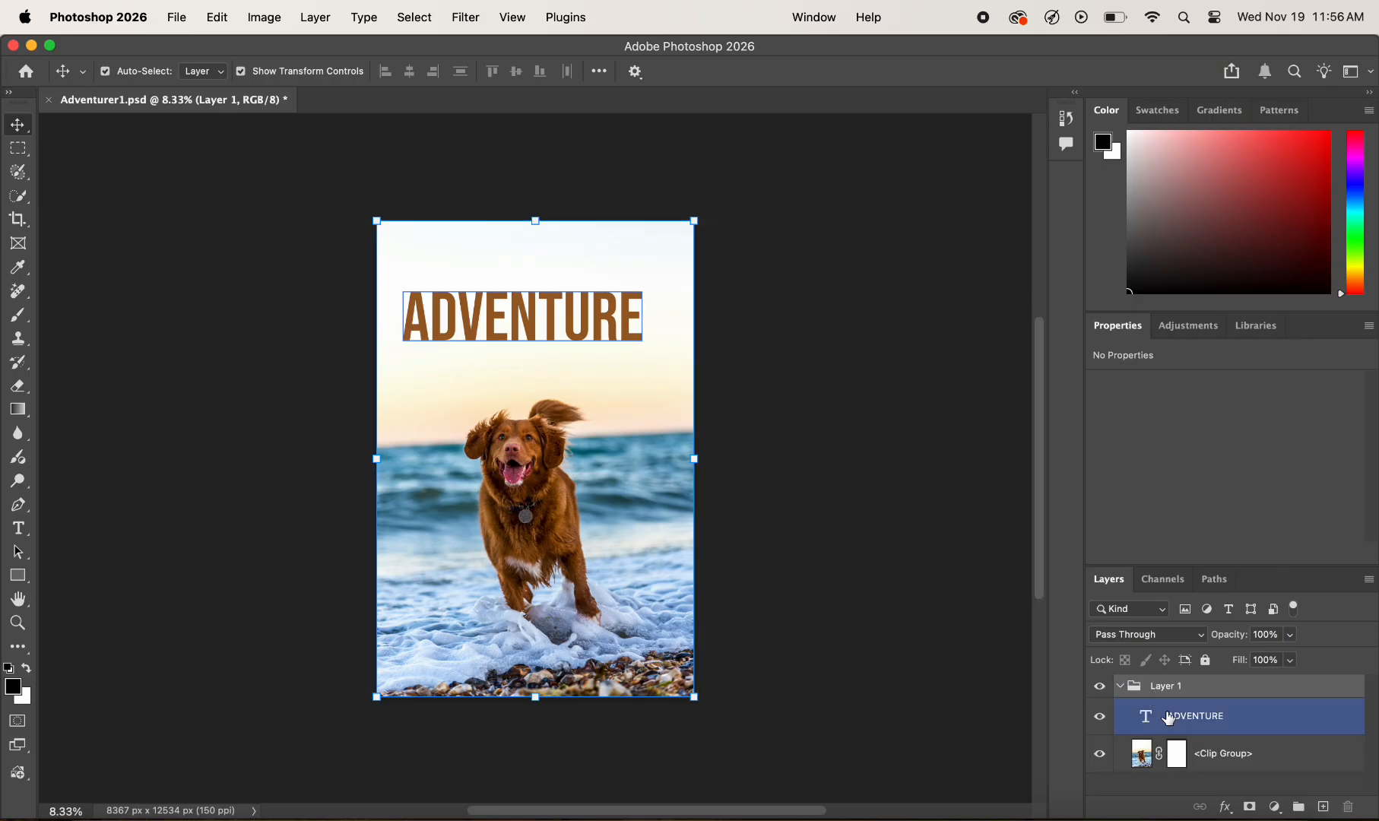
pyautogui.click(1160, 751)
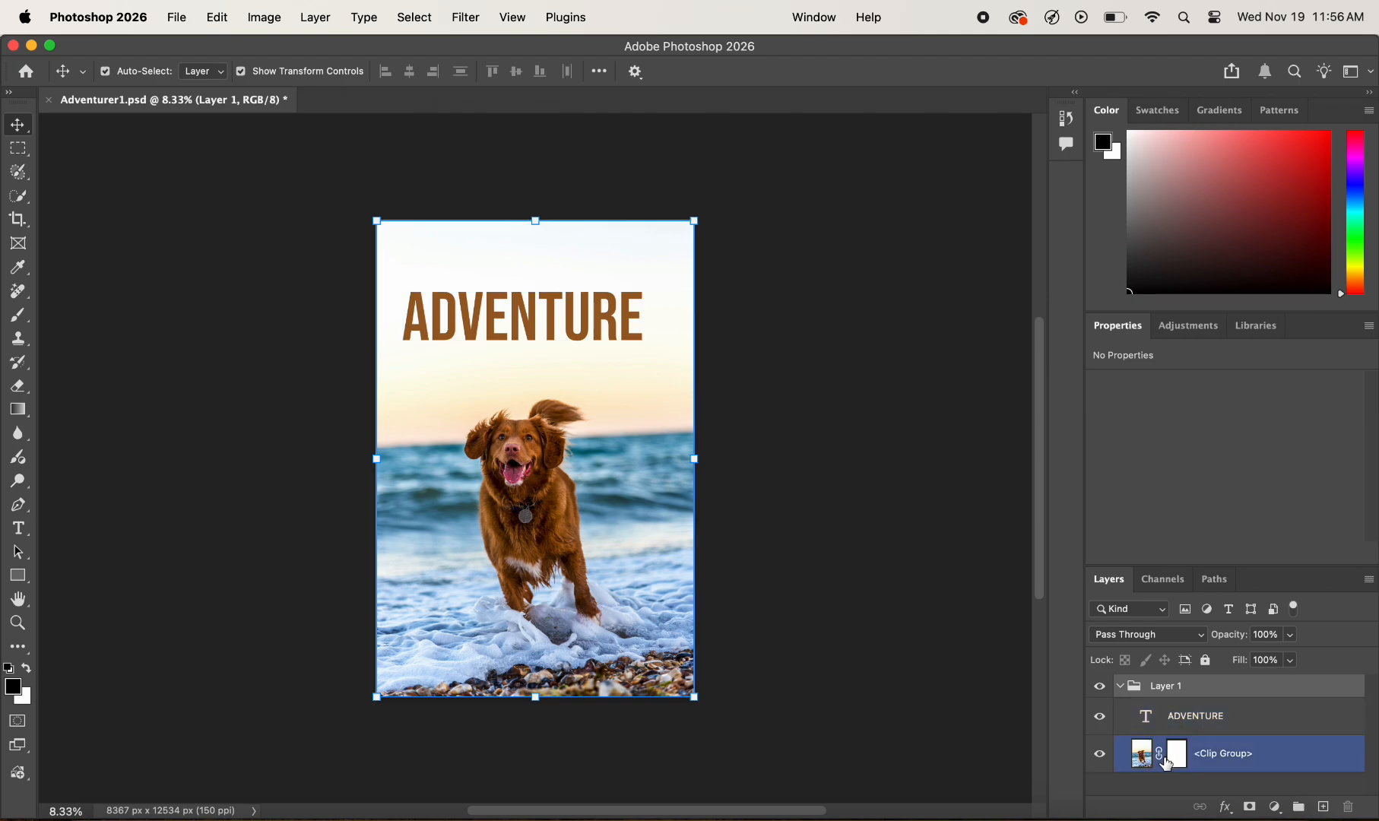
# Step: Change the heading text to ADVENTURER by adding an R at the end, and deselect the layer
pyautogui.click(1149, 718)
pyautogui.doubleClick(1150, 718)
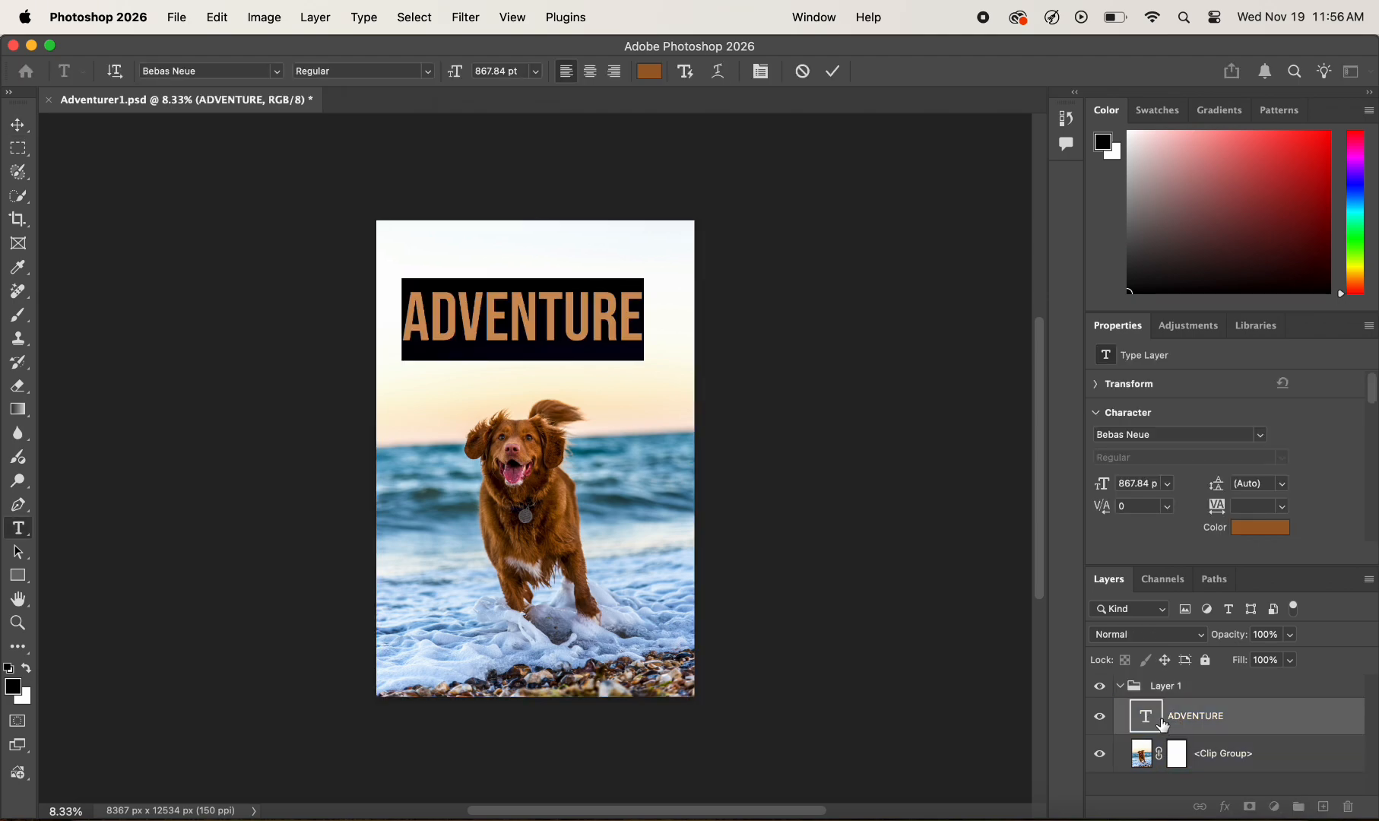
pyautogui.click(634, 322)
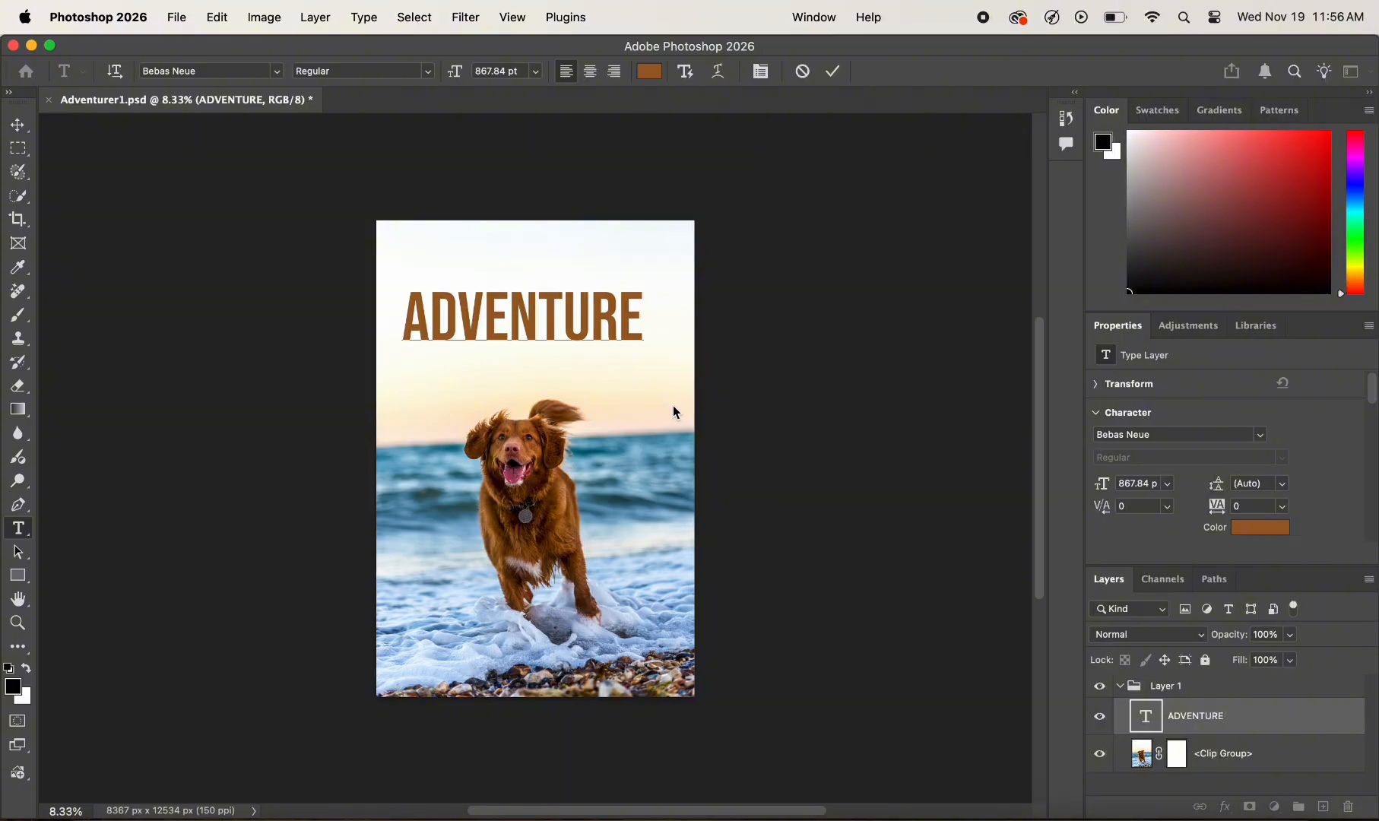
pyautogui.write('R')
pyautogui.click(834, 72)
pyautogui.press('v')
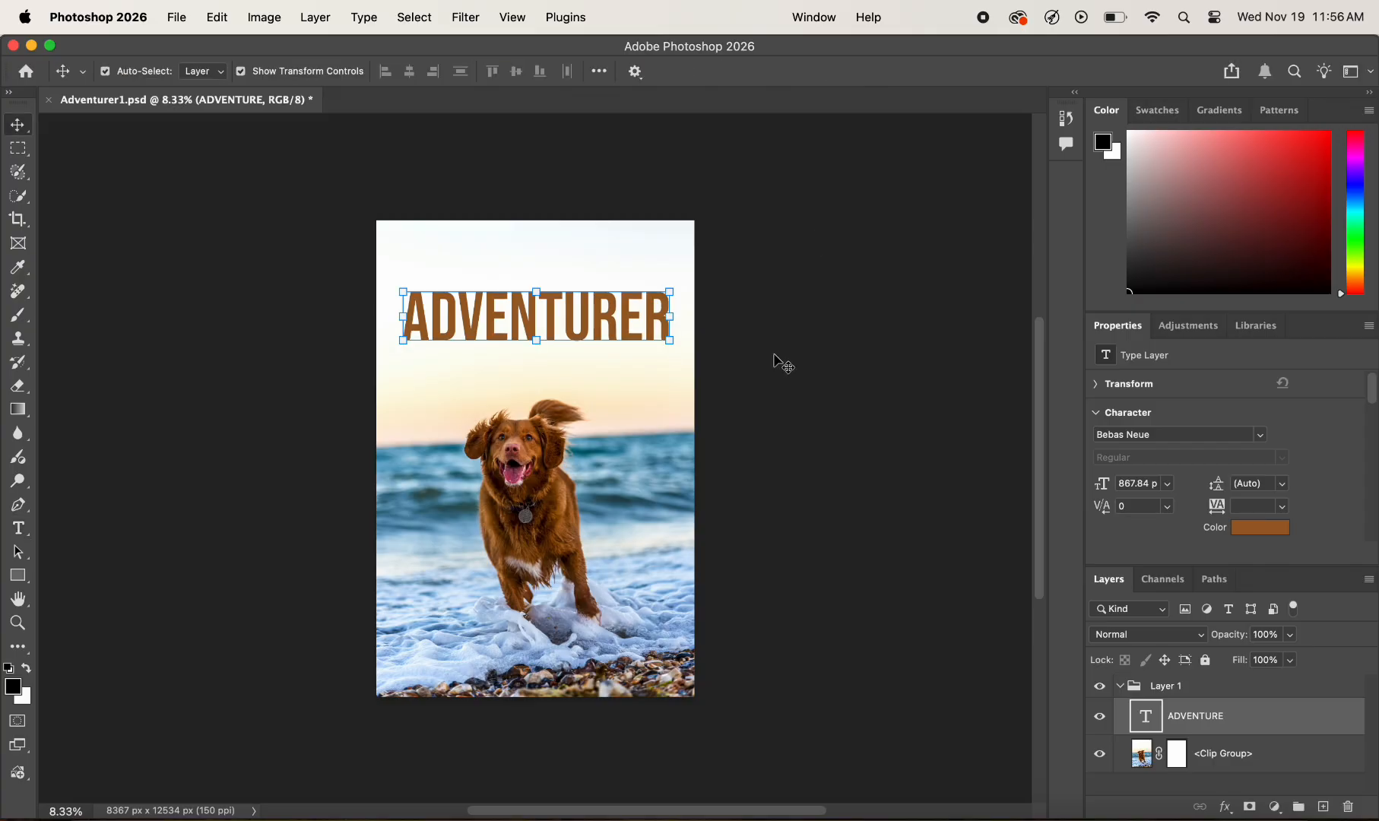
pyautogui.click(774, 357)
pyautogui.click(679, 349)
pyautogui.click(666, 320)
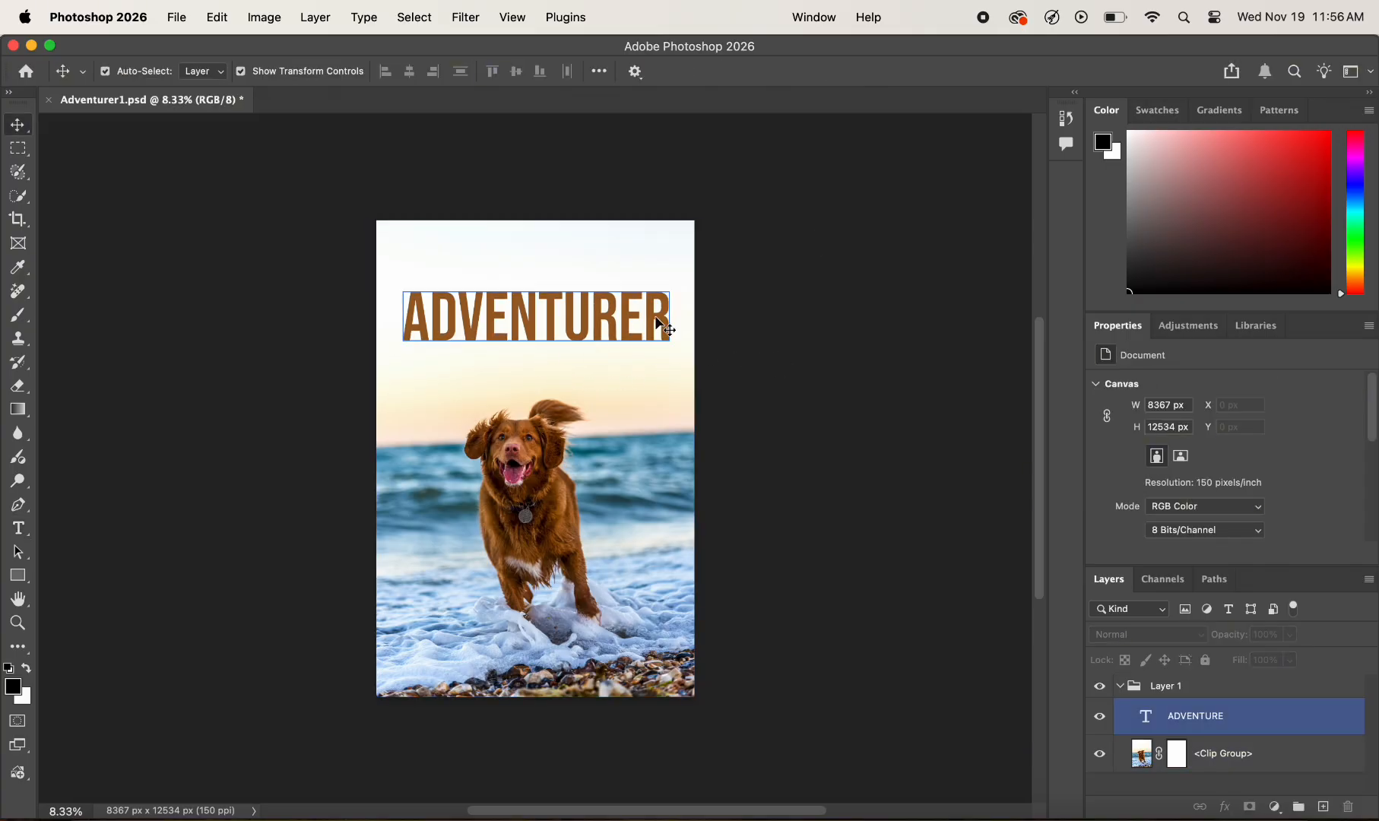
pyautogui.click(543, 269)
pyautogui.click(549, 304)
pyautogui.click(783, 387)
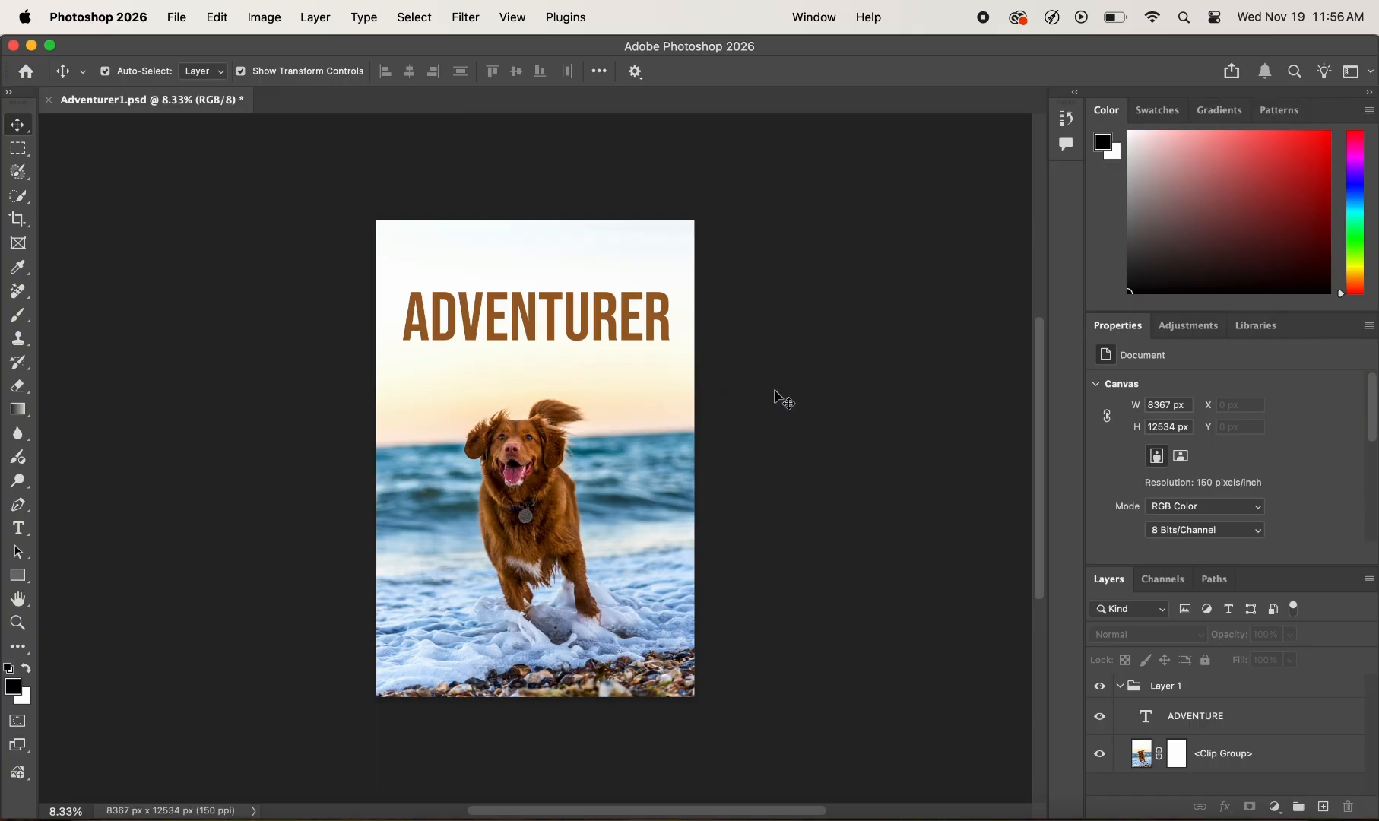
pyautogui.click(575, 371)
pyautogui.click(574, 338)
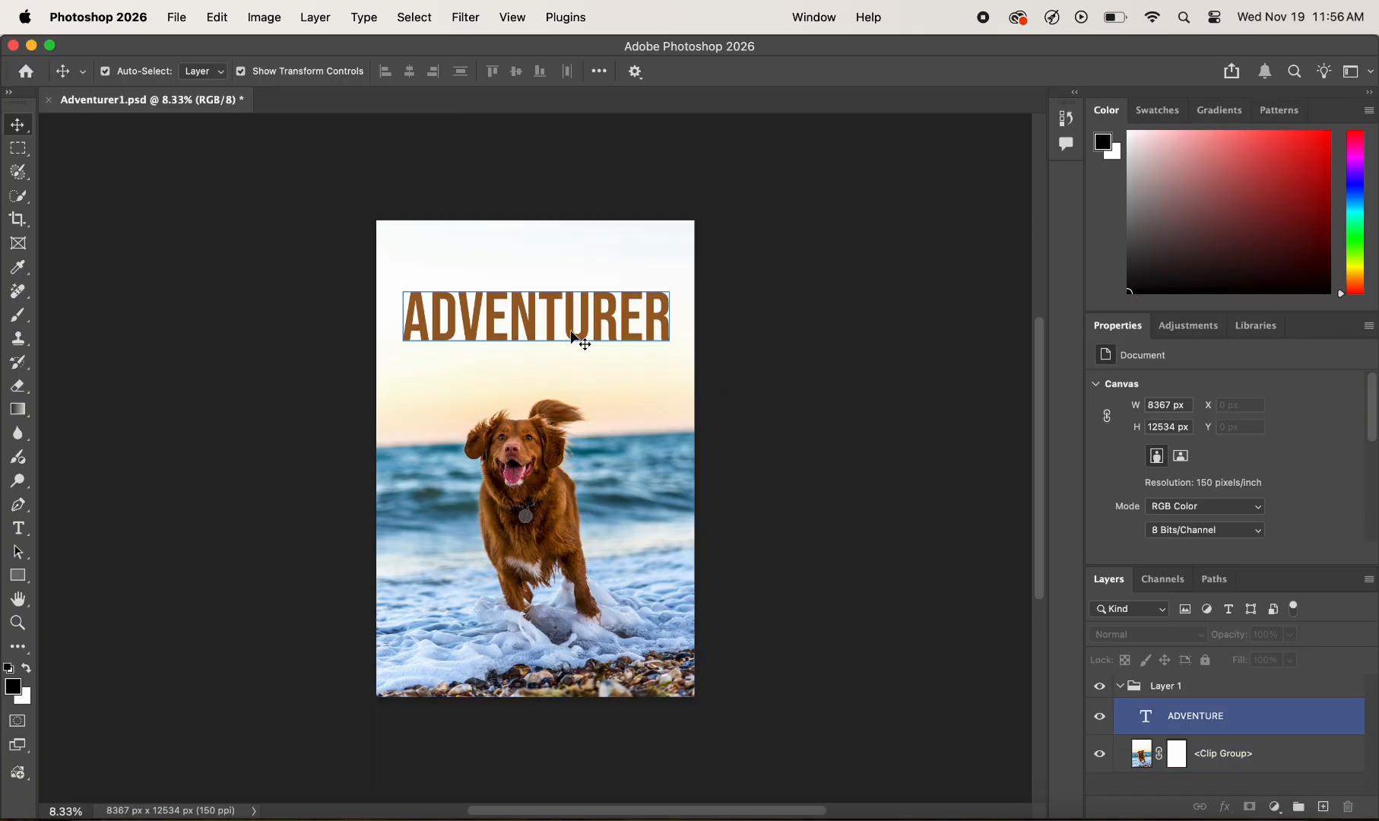
pyautogui.click(760, 389)
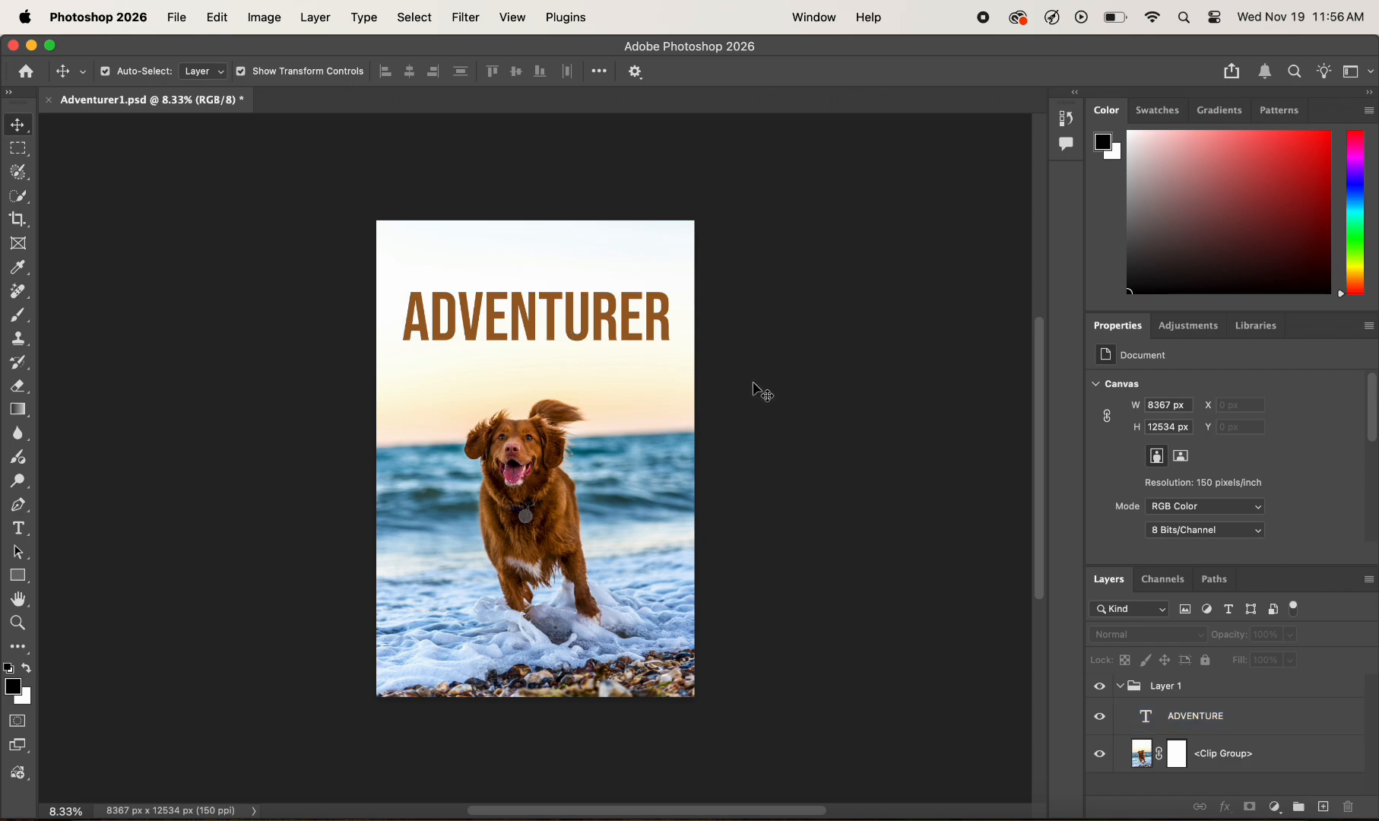